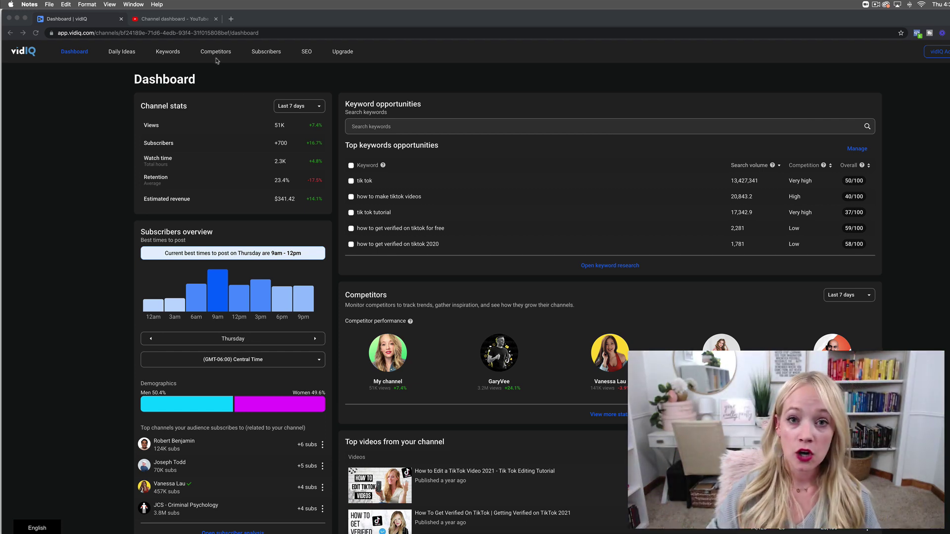
Step: Search Google for the vidIQ Chrome extension, check its shortcut list, then close the search tab
{"action": "left_click", "coordinate": [230, 19]}
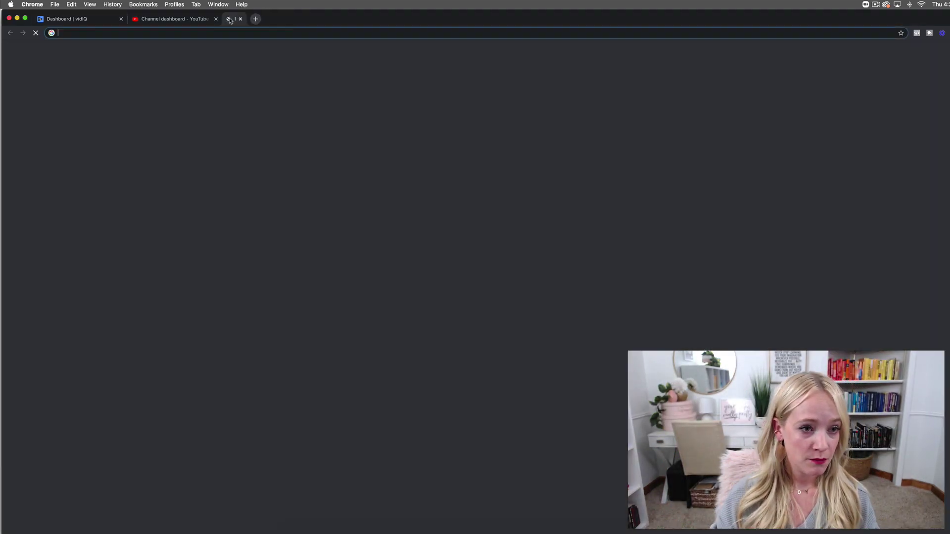
{"action": "type", "text": "chrome "}
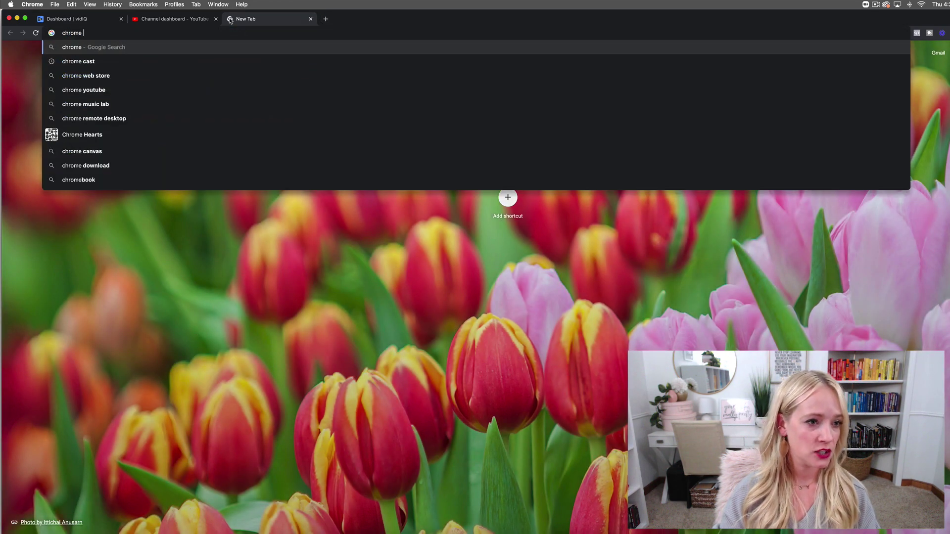
{"action": "type", "text": "extension "}
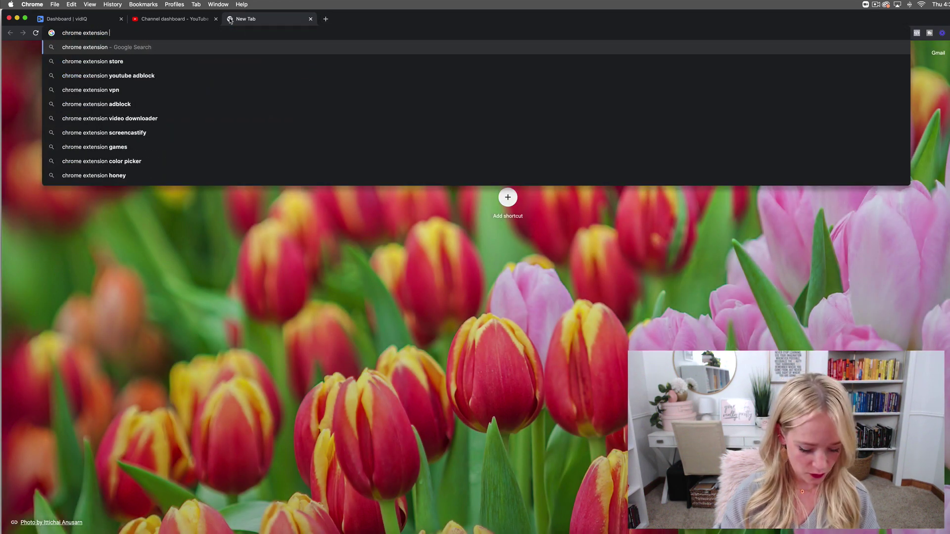
{"action": "type", "text": "vidiq"}
{"action": "key", "text": "Return"}
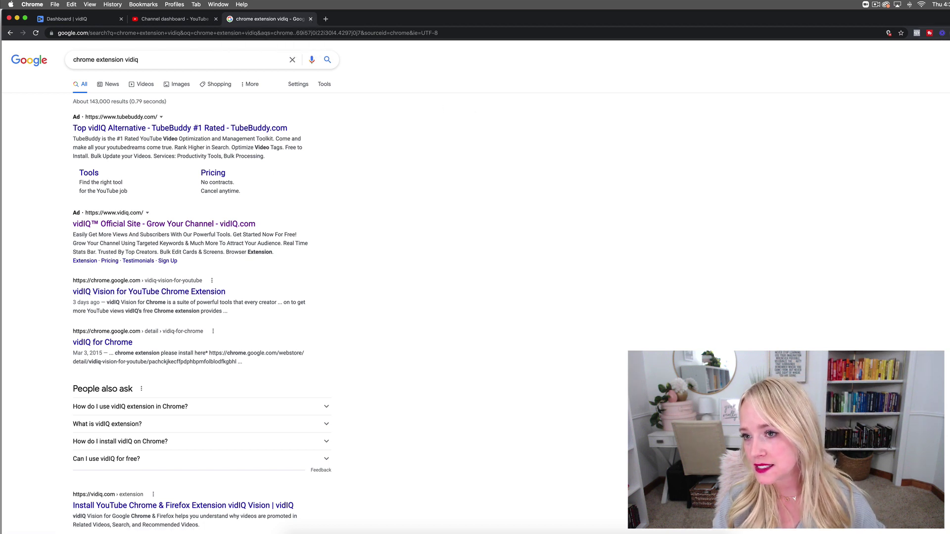
{"action": "left_click", "coordinate": [942, 32]}
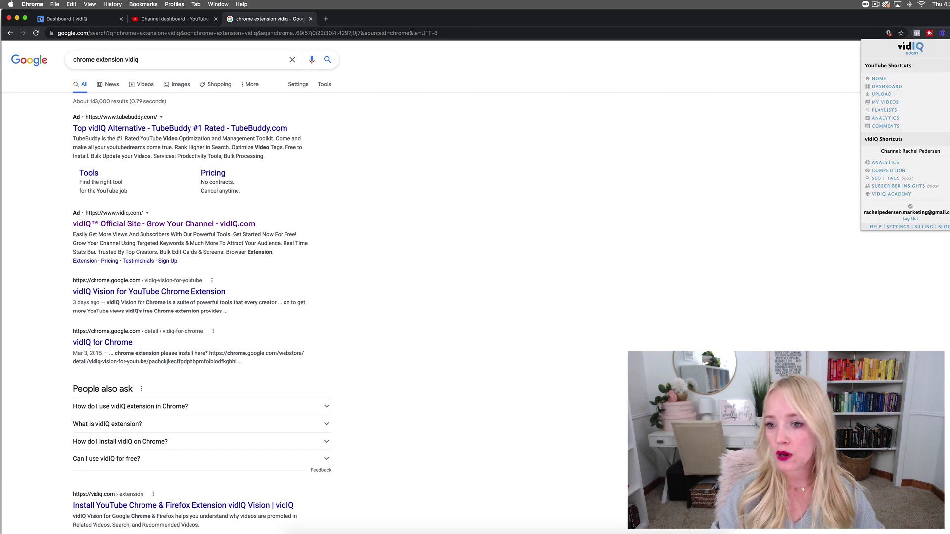
{"action": "key", "text": "Escape"}
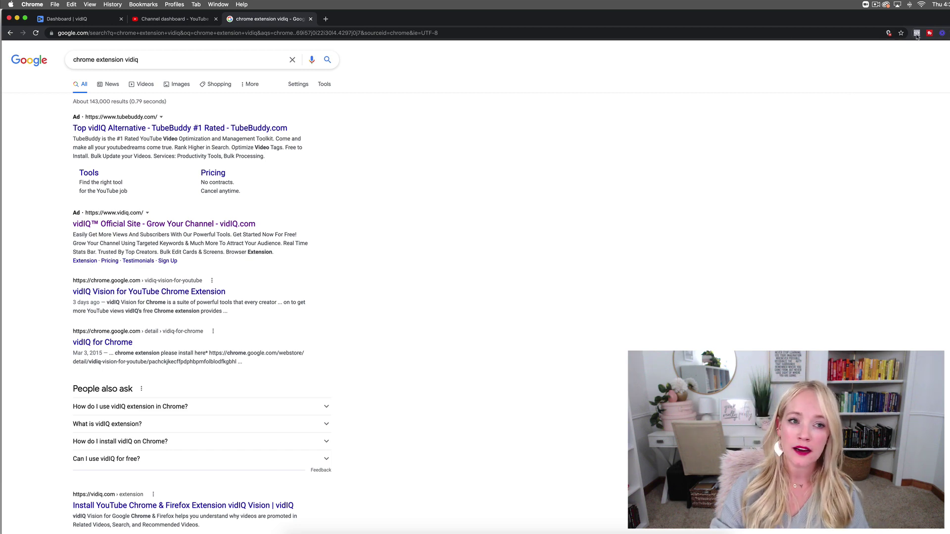
{"action": "left_click", "coordinate": [311, 19]}
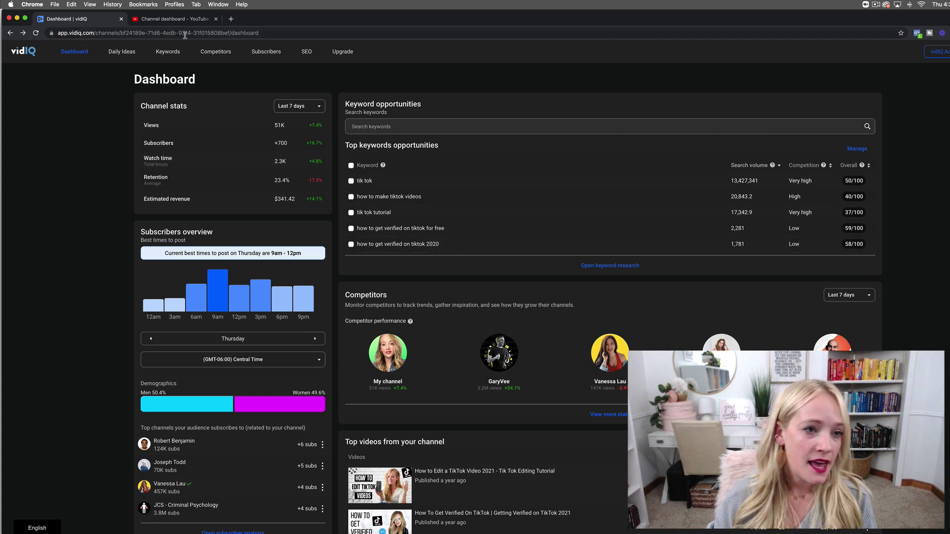
Step: Open vidIQ's Channel Audit over YouTube Studio, showing -6.0% views, +6.2% subscribers, +4.3% watch time
{"action": "left_click", "coordinate": [181, 21]}
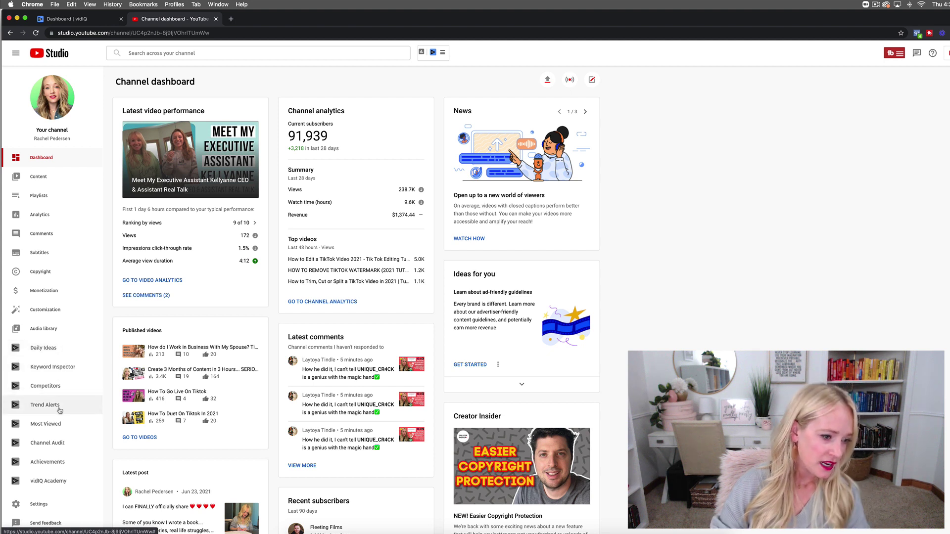
{"action": "left_click", "coordinate": [62, 447]}
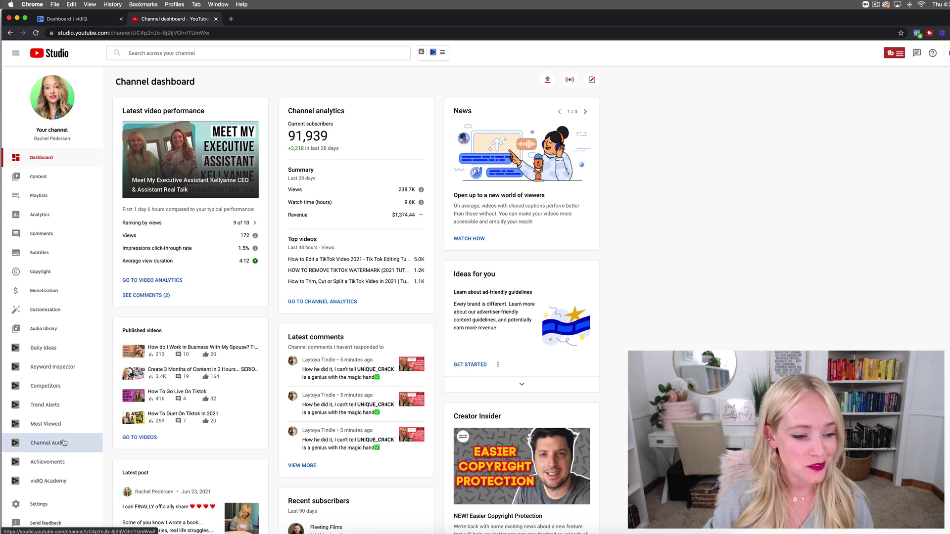
{"action": "mouse_move", "coordinate": [420, 104]}
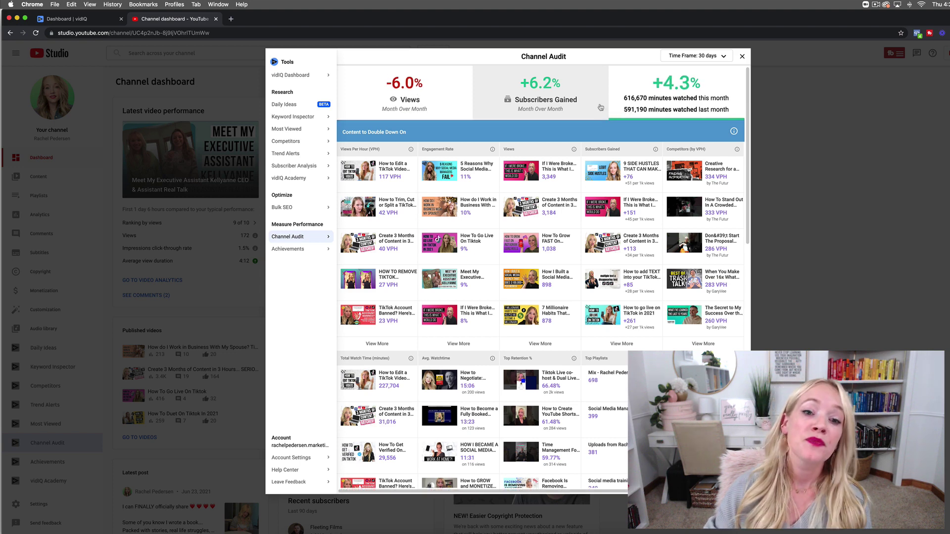
{"action": "mouse_move", "coordinate": [581, 103]}
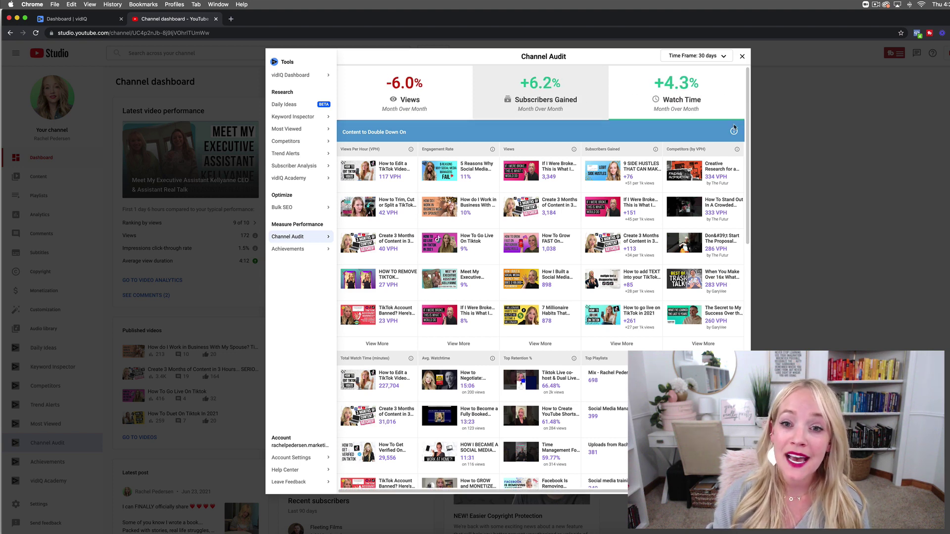
{"action": "mouse_move", "coordinate": [733, 119]}
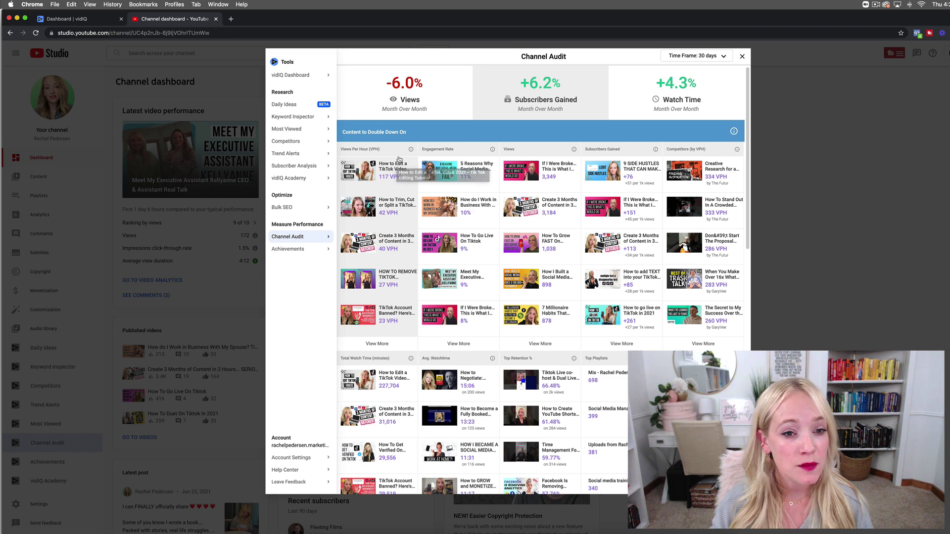
{"action": "left_click", "coordinate": [426, 106]}
{"action": "left_click", "coordinate": [482, 108]}
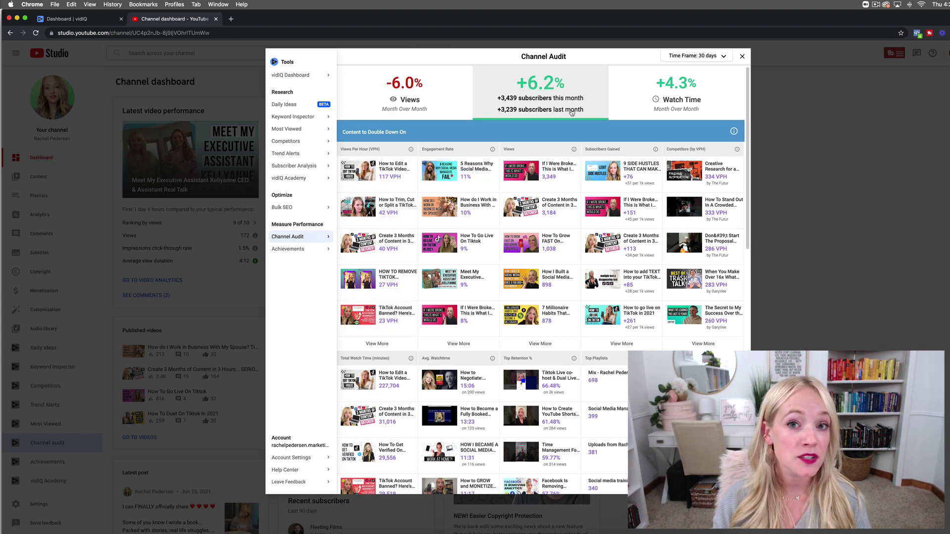
{"action": "left_click", "coordinate": [667, 114]}
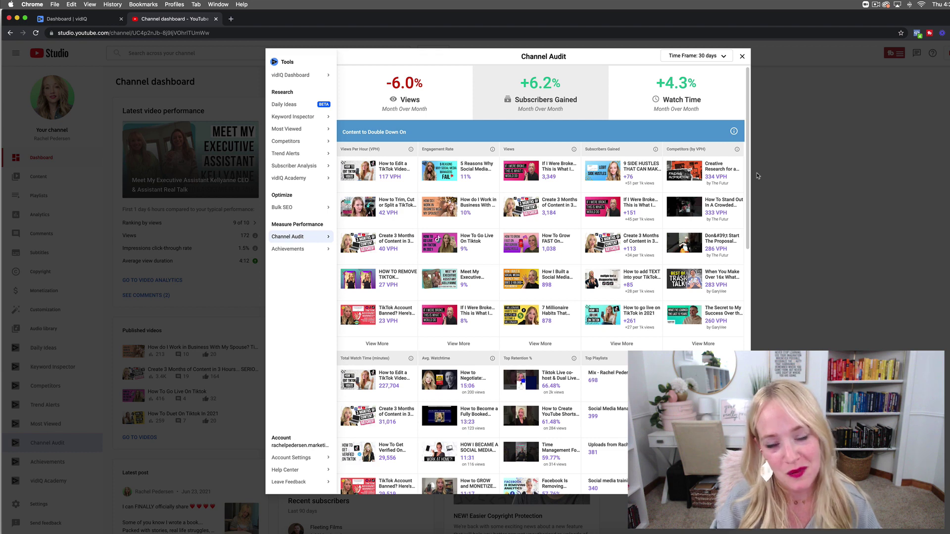
{"action": "mouse_move", "coordinate": [660, 94]}
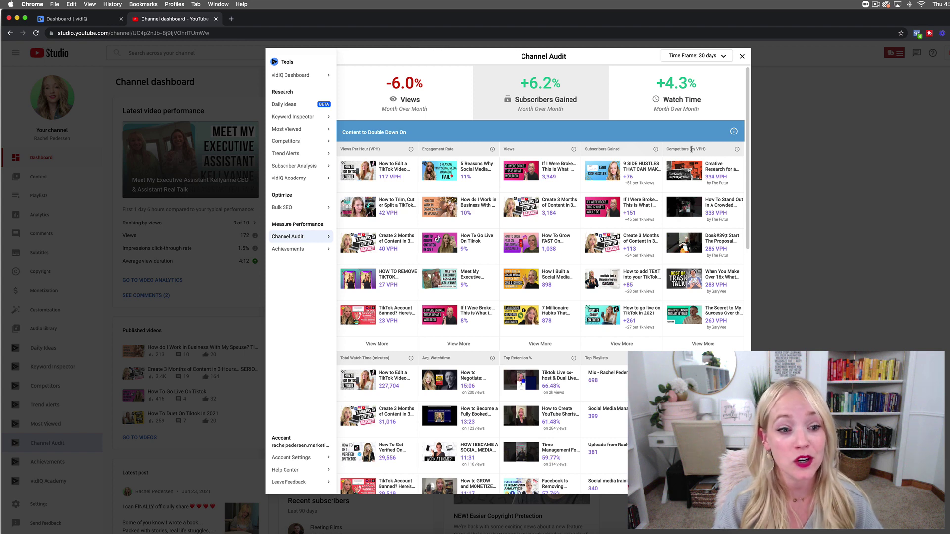
Step: Scroll the Channel Audit and open the full past-30-days Views Per Hour ranking
{"action": "scroll", "coordinate": [692, 149], "scroll_direction": "down", "scroll_amount": 3}
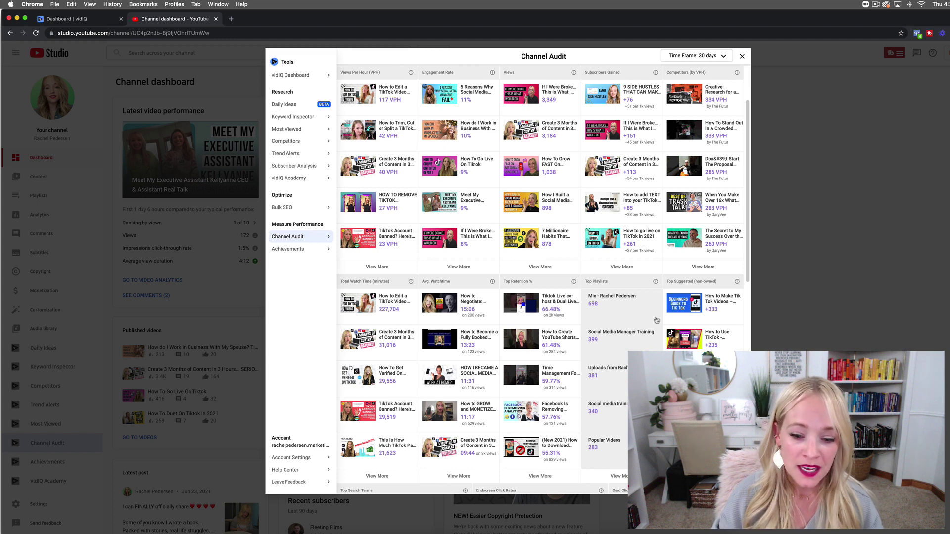
{"action": "scroll", "coordinate": [657, 320], "scroll_direction": "up", "scroll_amount": 3}
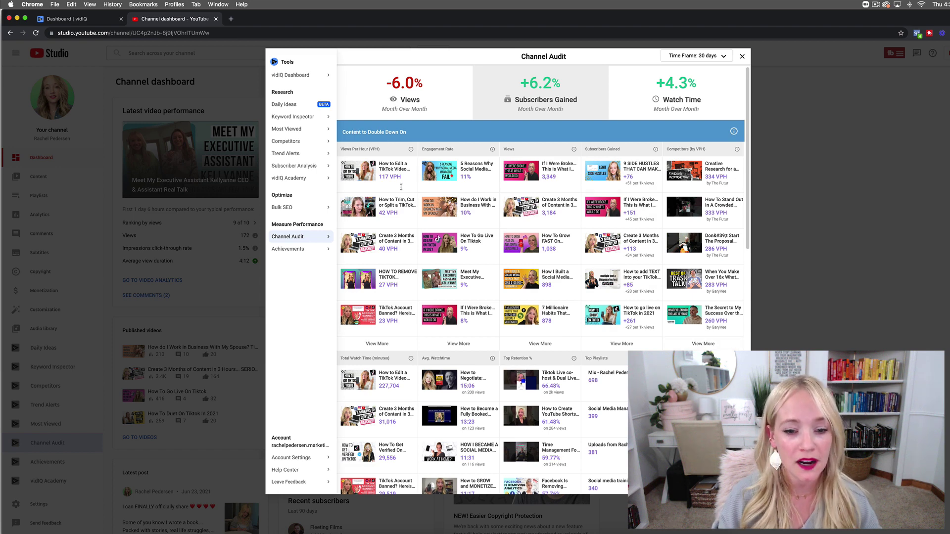
{"action": "left_click", "coordinate": [376, 343]}
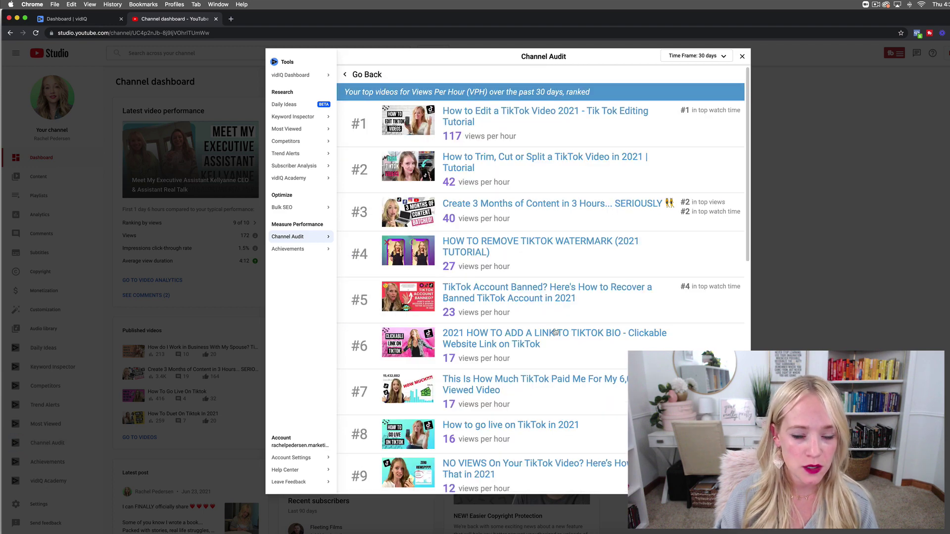
Step: Scroll the Views Per Hour ranking, then go back to the Channel Audit overview
{"action": "scroll", "coordinate": [555, 331], "scroll_direction": "down", "scroll_amount": 10}
{"action": "scroll", "coordinate": [555, 332], "scroll_direction": "up", "scroll_amount": 9}
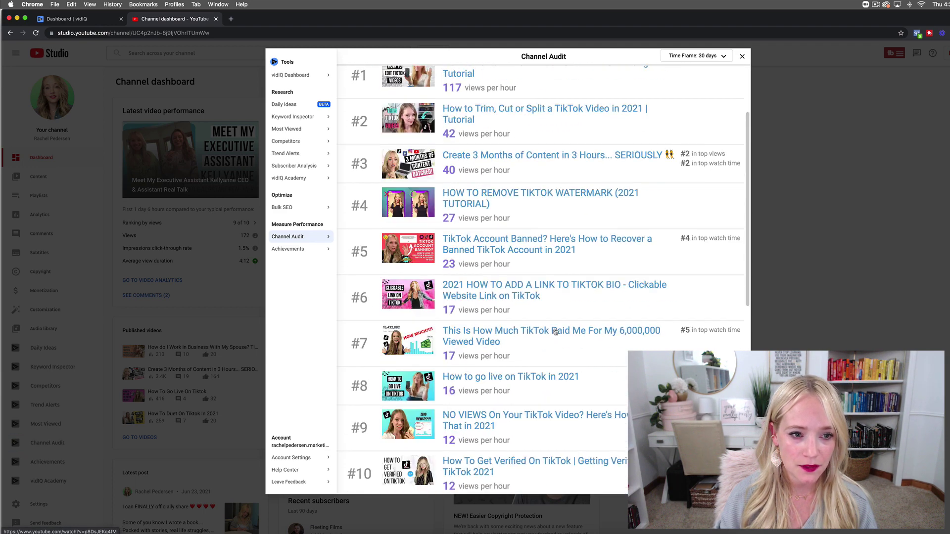
{"action": "scroll", "coordinate": [555, 332], "scroll_direction": "up", "scroll_amount": 2}
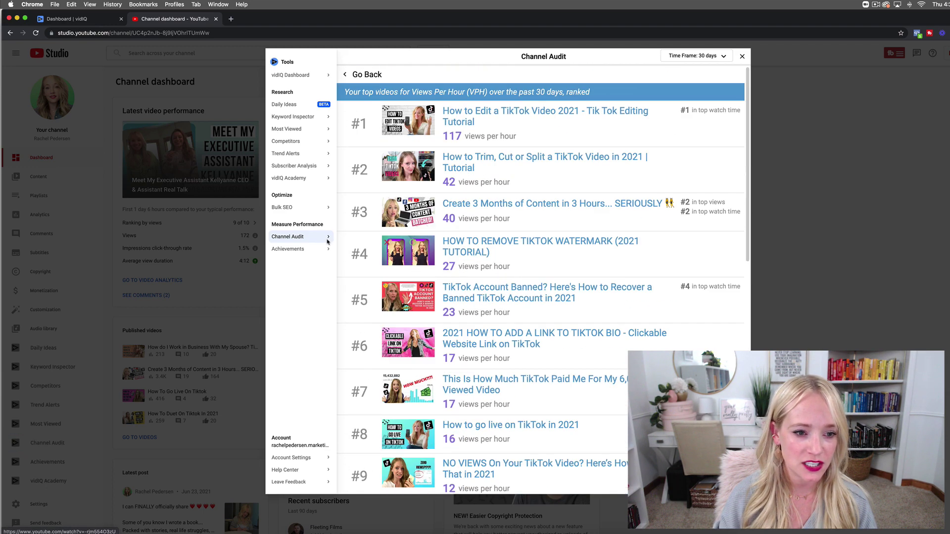
{"action": "left_click", "coordinate": [366, 74]}
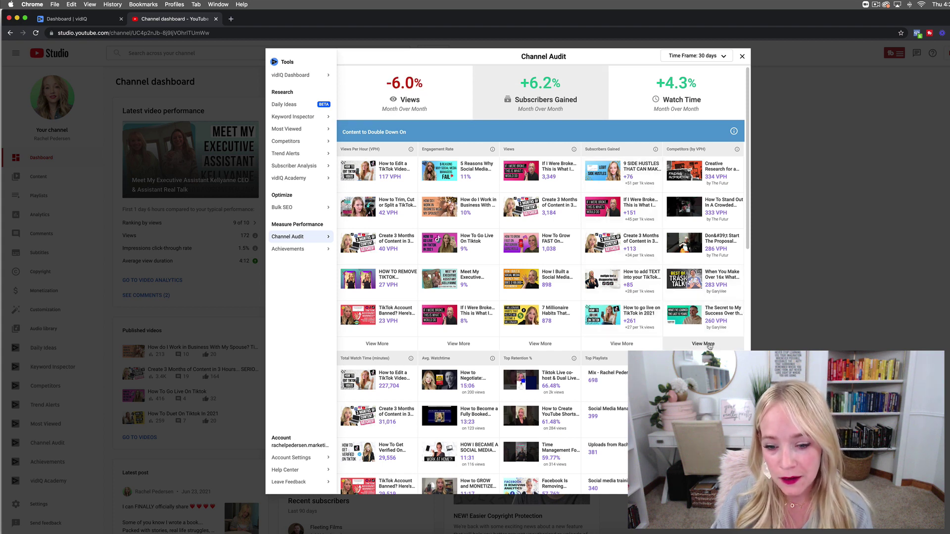
Step: Browse the full Top Suggested videos list, return to the overview, then open the Competitors videos
{"action": "scroll", "coordinate": [709, 347], "scroll_direction": "down", "scroll_amount": 5}
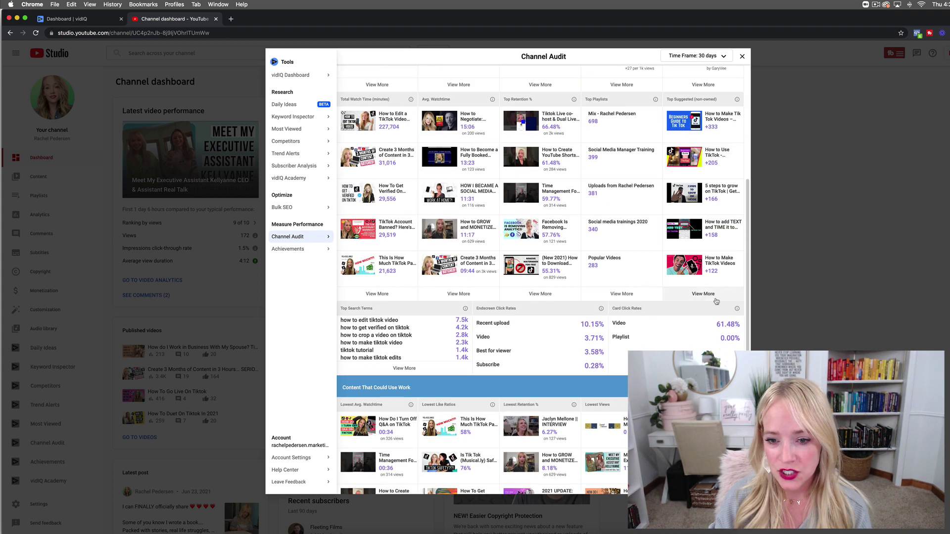
{"action": "left_click", "coordinate": [703, 294]}
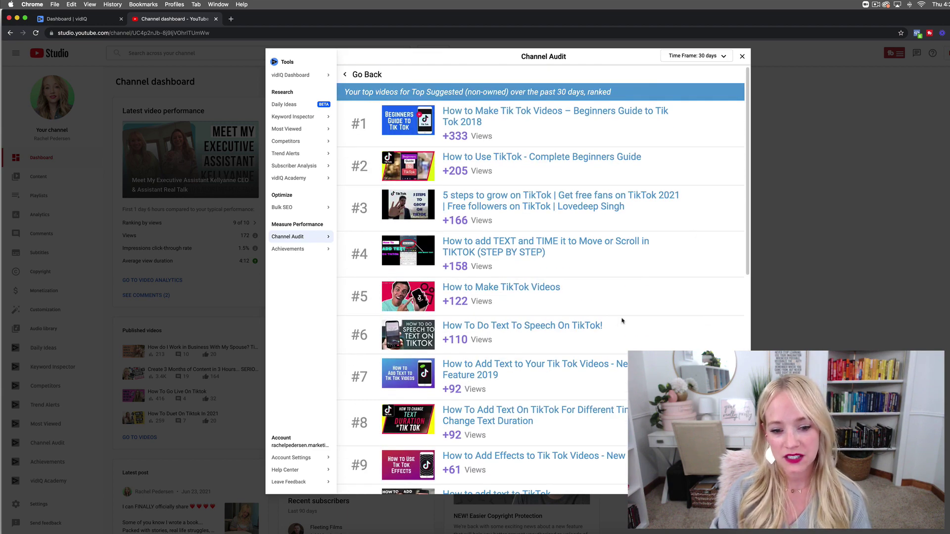
{"action": "scroll", "coordinate": [623, 321], "scroll_direction": "down", "scroll_amount": 10}
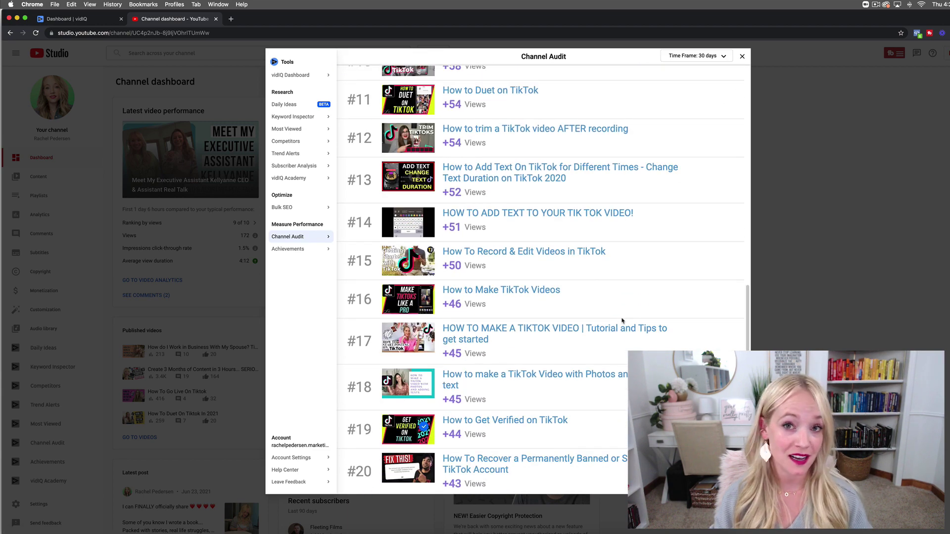
{"action": "scroll", "coordinate": [623, 321], "scroll_direction": "up", "scroll_amount": 10}
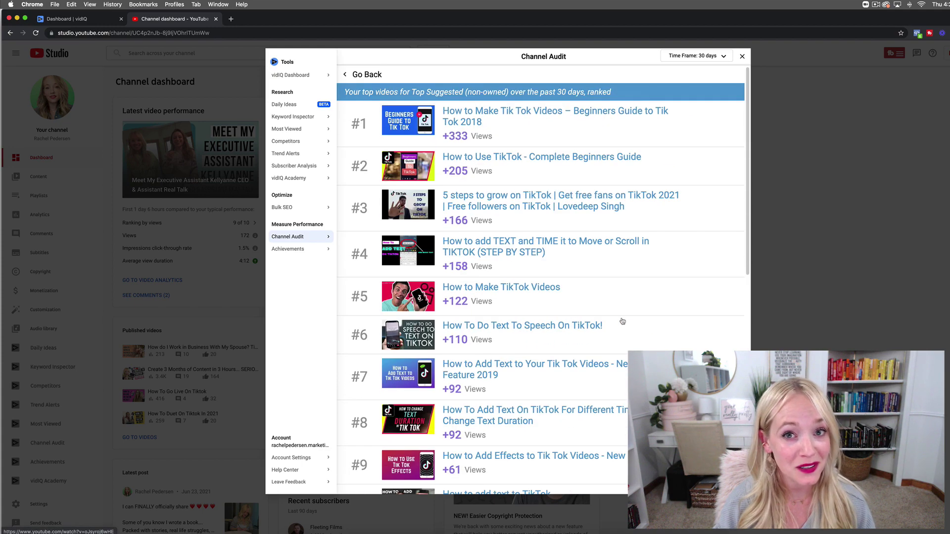
{"action": "left_click", "coordinate": [367, 75]}
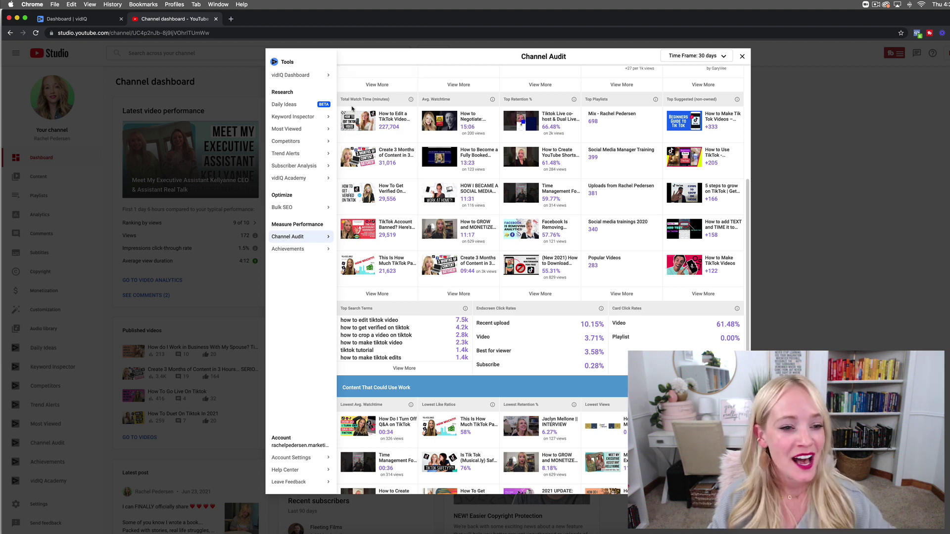
{"action": "left_click", "coordinate": [328, 142]}
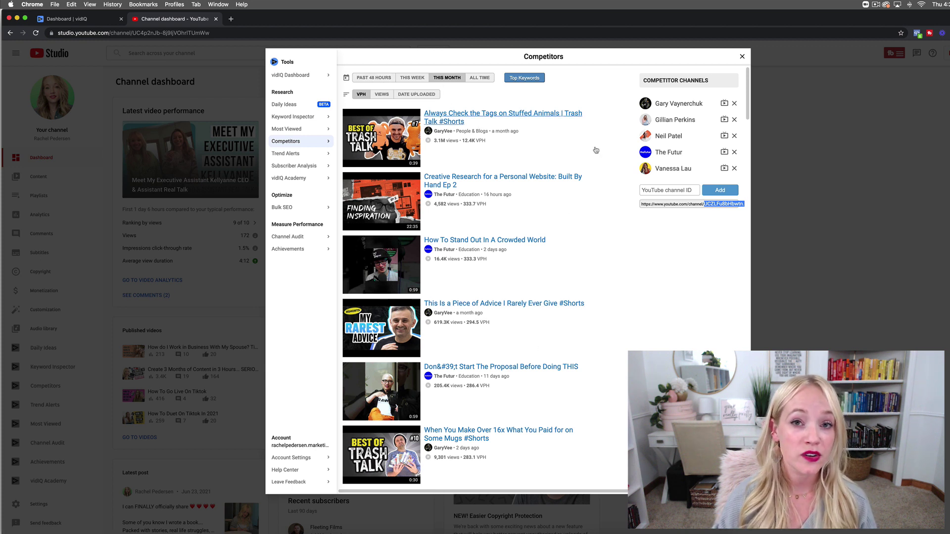
Step: Try sorting competitor videos by views and upload date, return to VPH, and scroll the list
{"action": "left_click", "coordinate": [381, 94]}
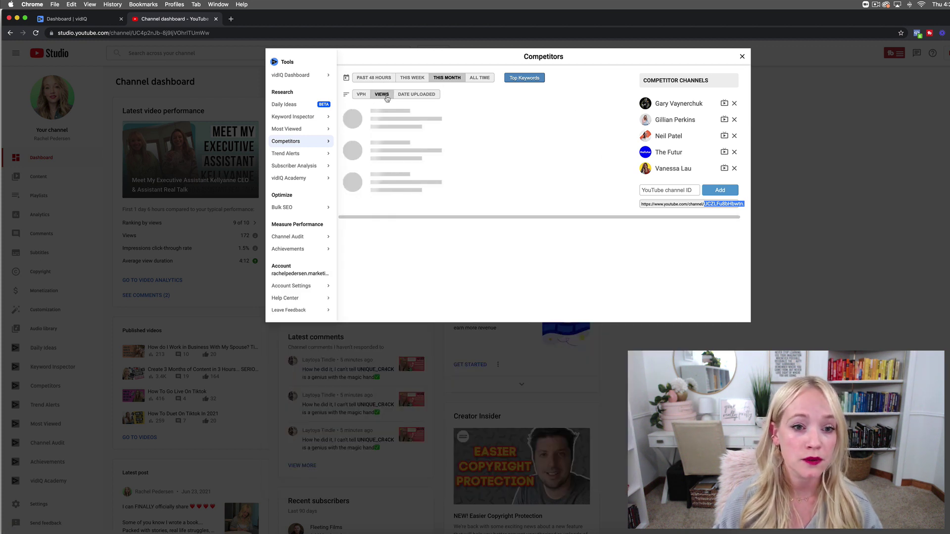
{"action": "left_click", "coordinate": [417, 94]}
{"action": "left_click", "coordinate": [361, 94]}
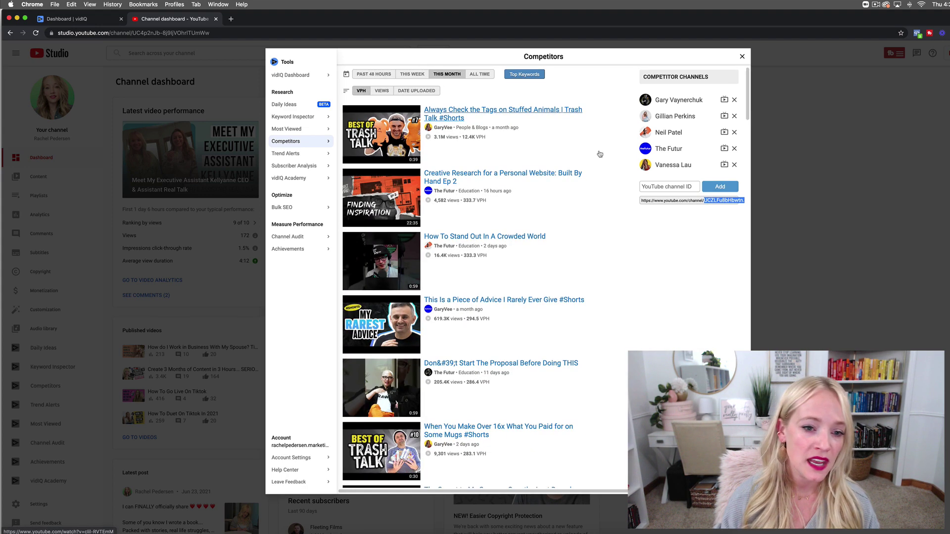
{"action": "scroll", "coordinate": [600, 154], "scroll_direction": "down", "scroll_amount": 4}
{"action": "scroll", "coordinate": [599, 154], "scroll_direction": "down", "scroll_amount": 5}
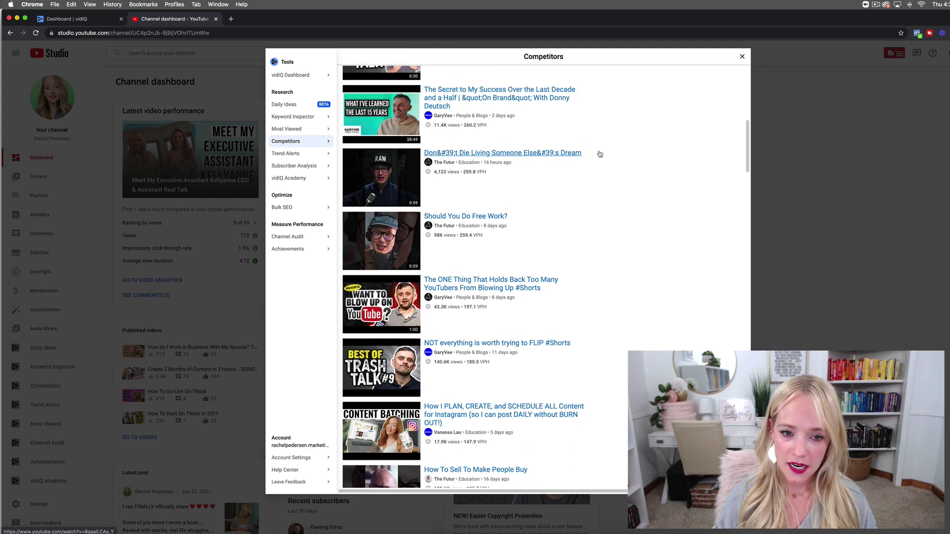
{"action": "scroll", "coordinate": [599, 154], "scroll_direction": "down", "scroll_amount": 2}
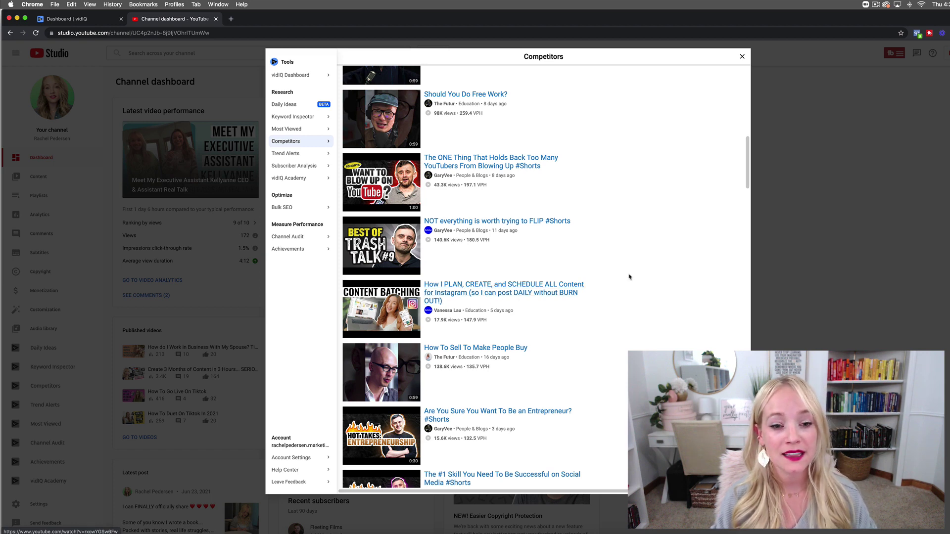
{"action": "scroll", "coordinate": [629, 277], "scroll_direction": "up", "scroll_amount": 2}
{"action": "scroll", "coordinate": [629, 277], "scroll_direction": "up", "scroll_amount": 3}
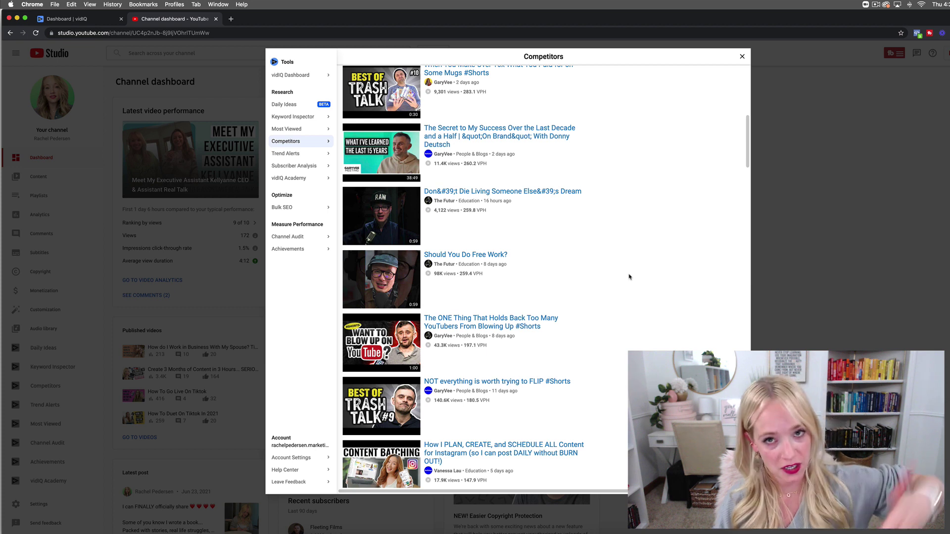
{"action": "scroll", "coordinate": [629, 277], "scroll_direction": "up", "scroll_amount": 1}
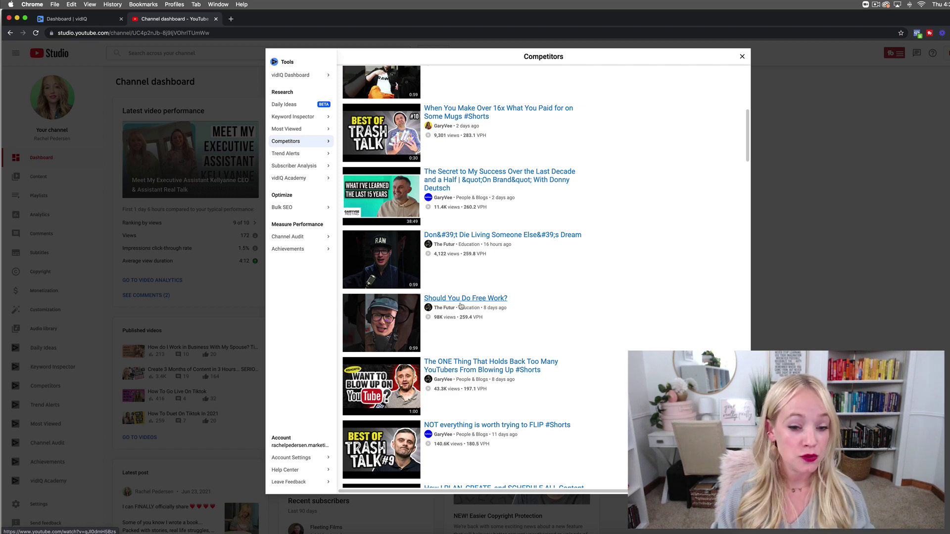
{"action": "scroll", "coordinate": [548, 294], "scroll_direction": "up", "scroll_amount": 3}
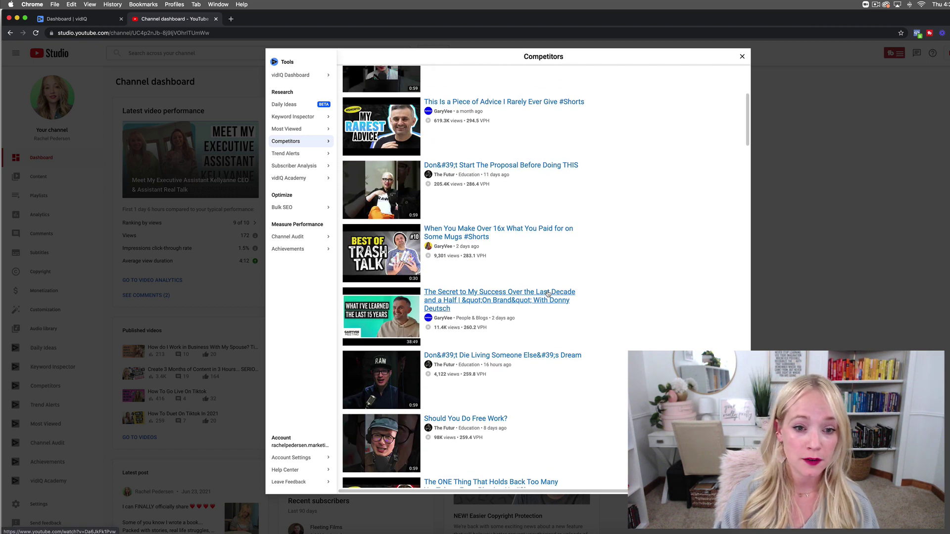
{"action": "scroll", "coordinate": [544, 257], "scroll_direction": "up", "scroll_amount": 3}
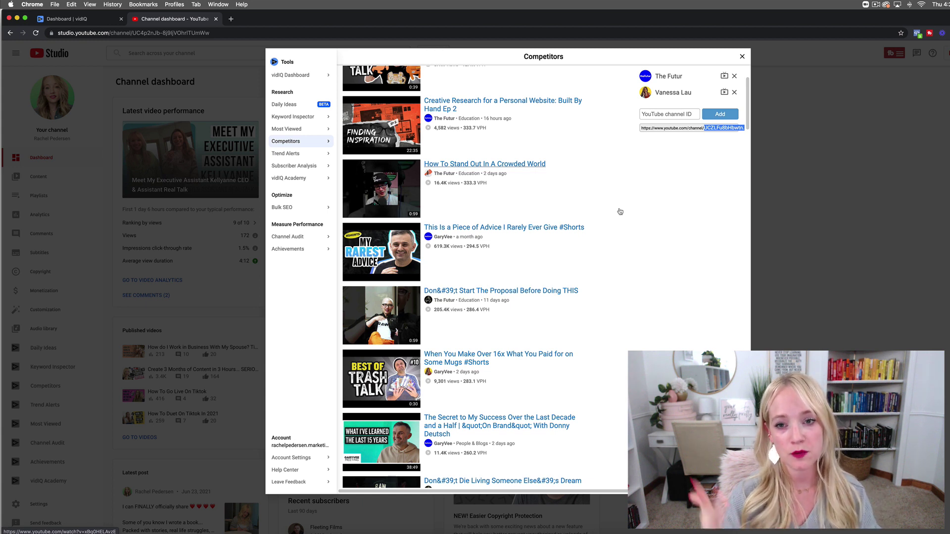
{"action": "scroll", "coordinate": [532, 184], "scroll_direction": "up", "scroll_amount": 2}
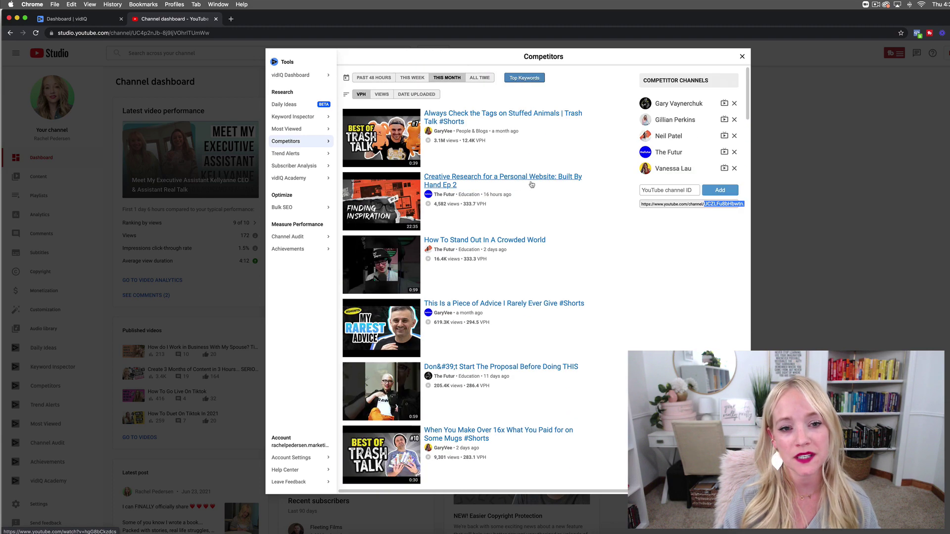
{"action": "scroll", "coordinate": [562, 205], "scroll_direction": "down", "scroll_amount": 15}
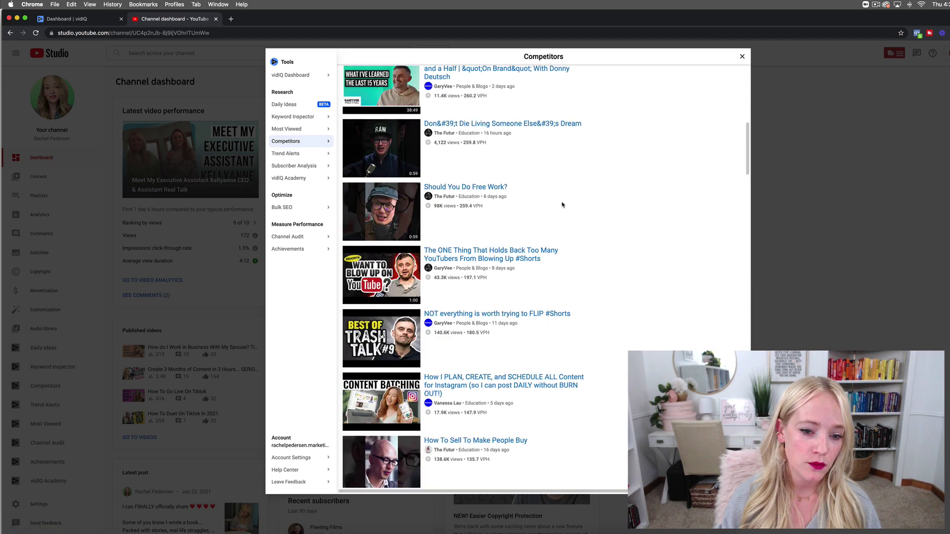
{"action": "scroll", "coordinate": [563, 204], "scroll_direction": "up", "scroll_amount": 15}
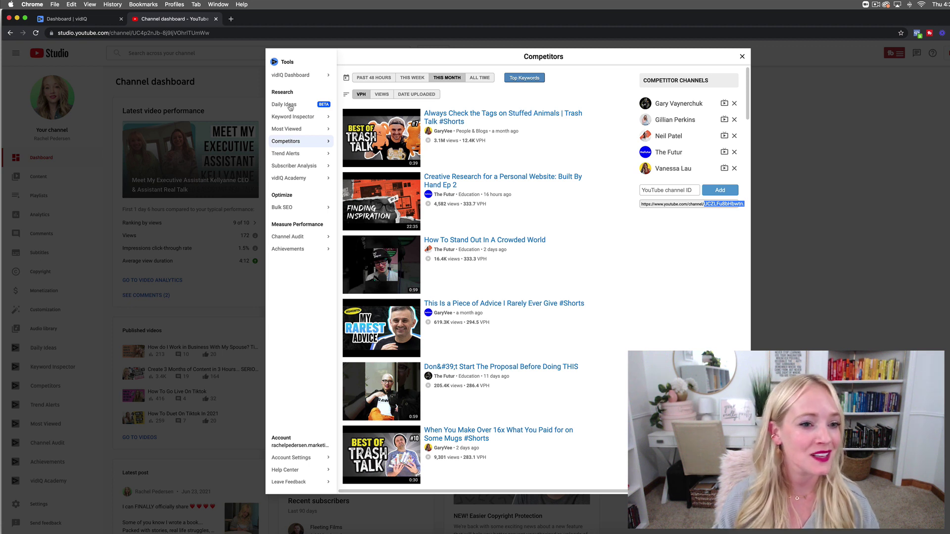
Step: Show all 50 Daily Ideas and dismiss five, such as the dog-training and bitcoin scammer ideas
{"action": "left_click", "coordinate": [290, 106]}
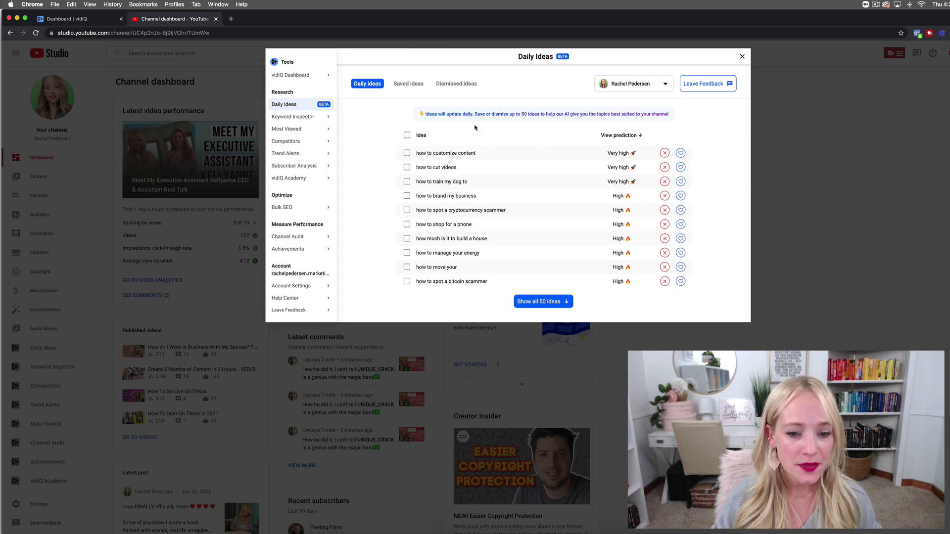
{"action": "left_click", "coordinate": [551, 303]}
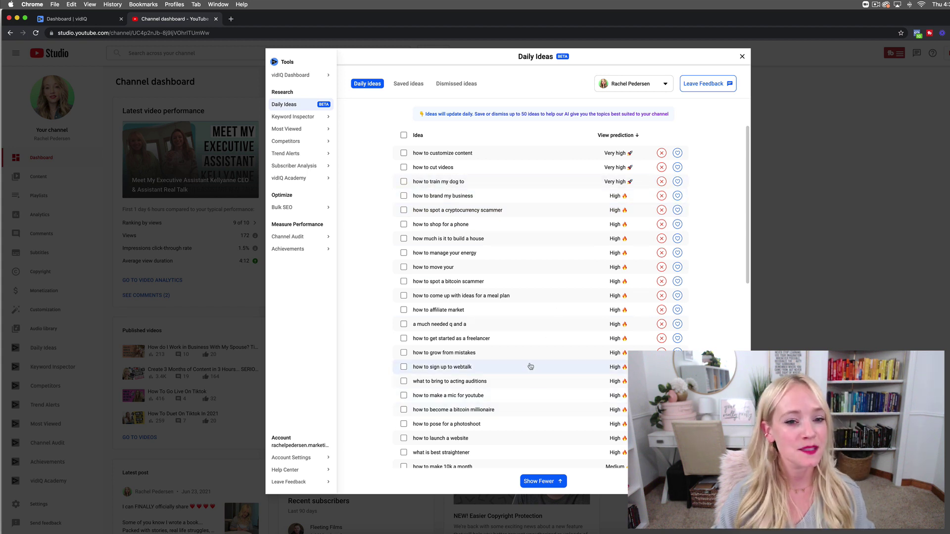
{"action": "left_click", "coordinate": [662, 181]}
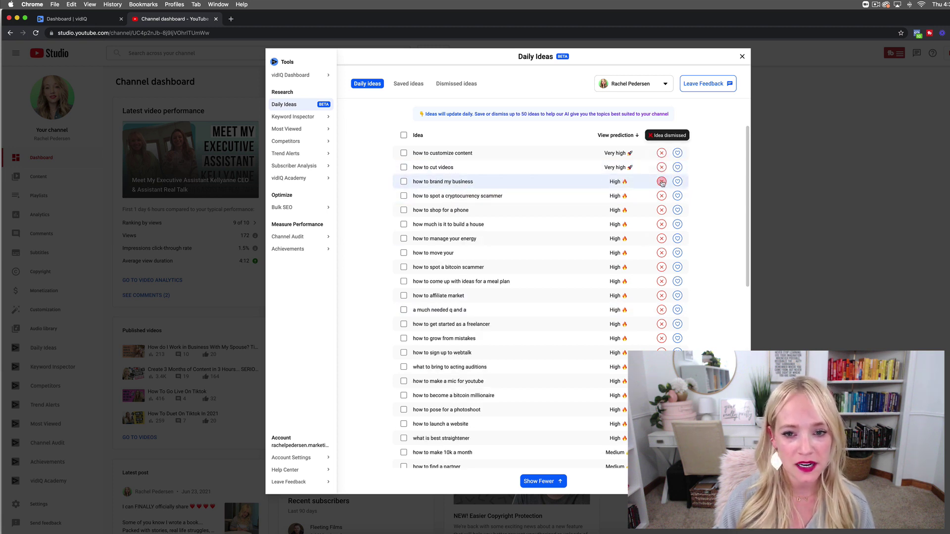
{"action": "left_click", "coordinate": [659, 210]}
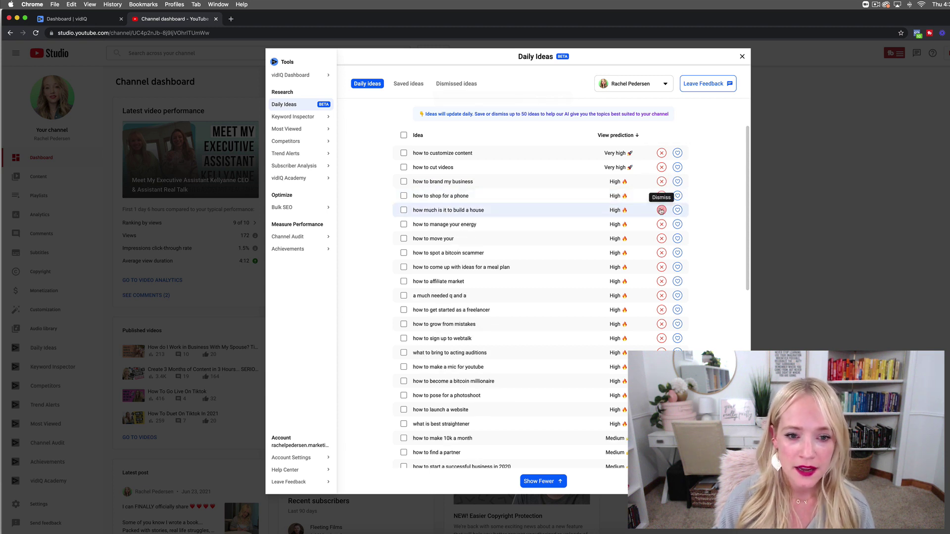
{"action": "left_click", "coordinate": [661, 210]}
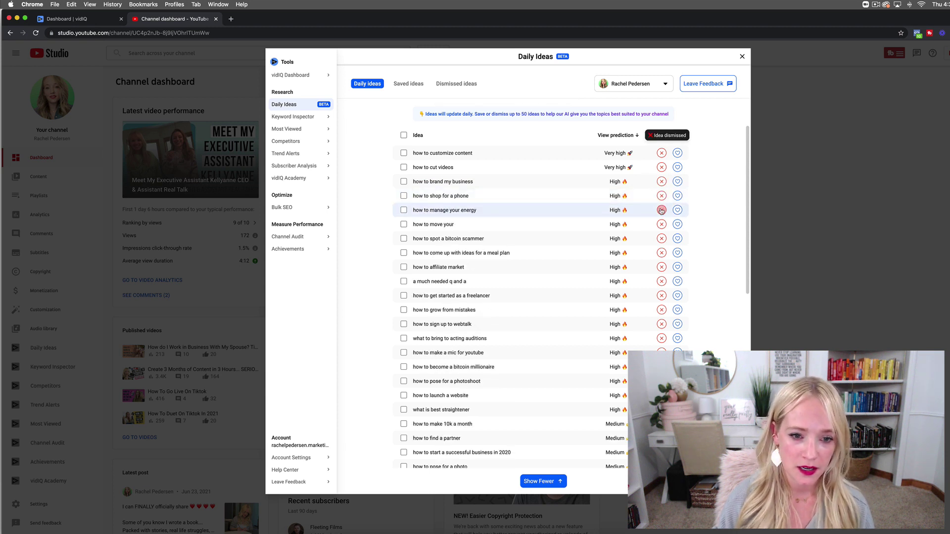
{"action": "left_click", "coordinate": [662, 238]}
{"action": "left_click", "coordinate": [661, 238]}
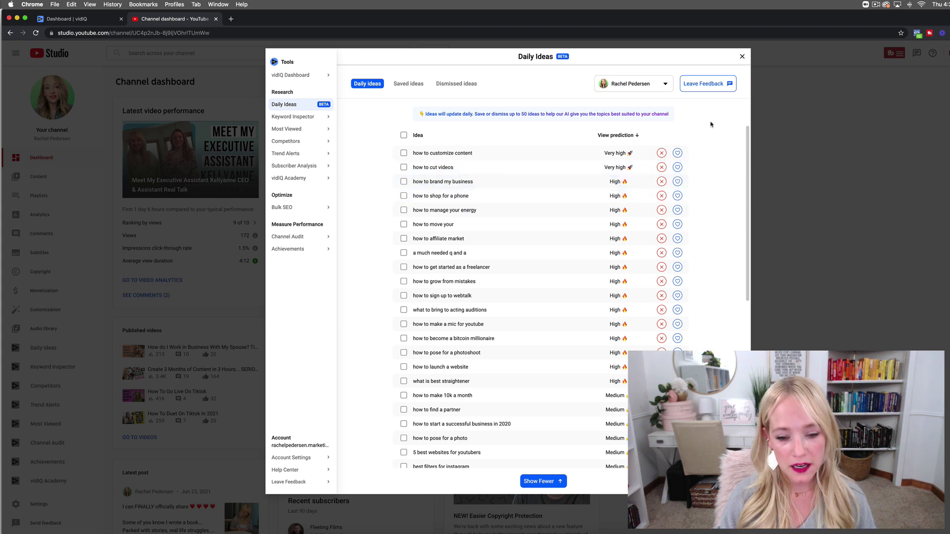
Step: Tick ideas like how to customize content, how to affiliate market and how to launch a website
{"action": "left_click", "coordinate": [404, 153]}
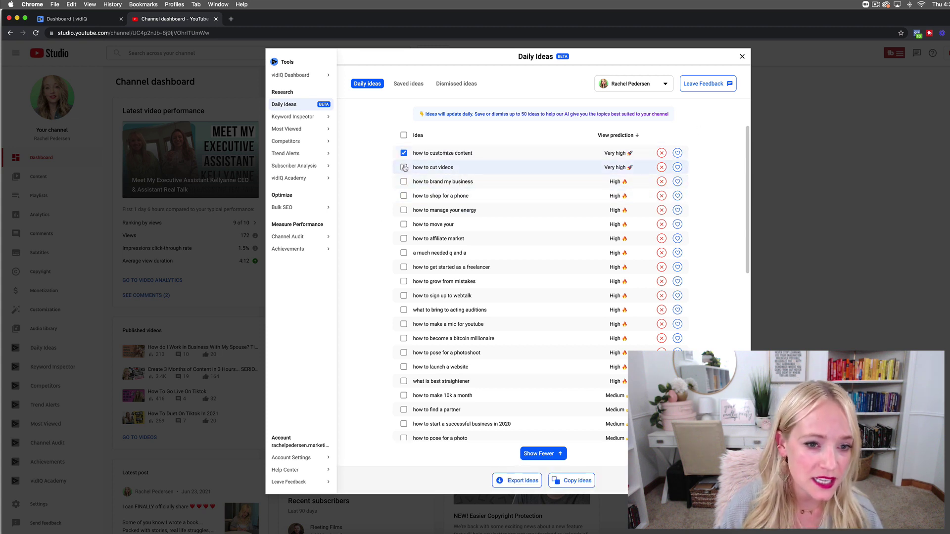
{"action": "left_click", "coordinate": [403, 168]}
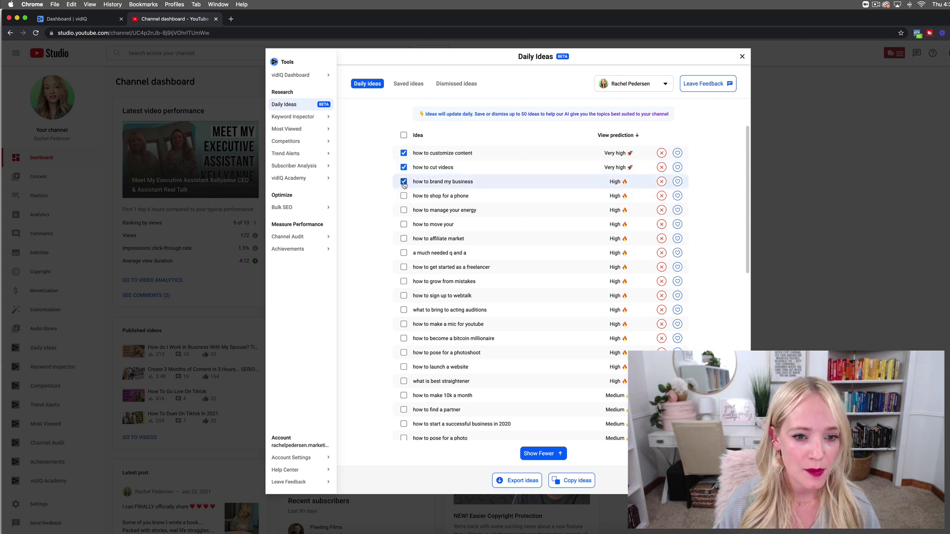
{"action": "left_click", "coordinate": [403, 210]}
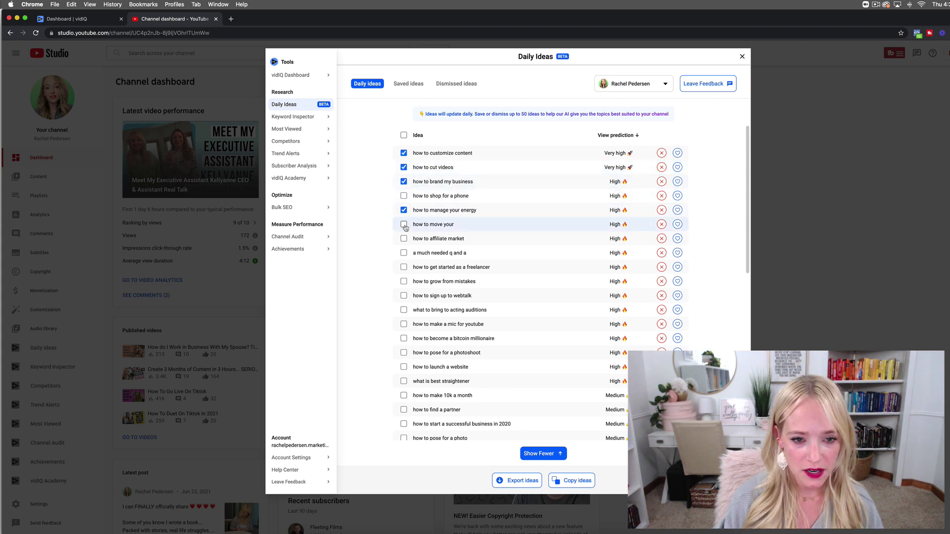
{"action": "left_click", "coordinate": [403, 239]}
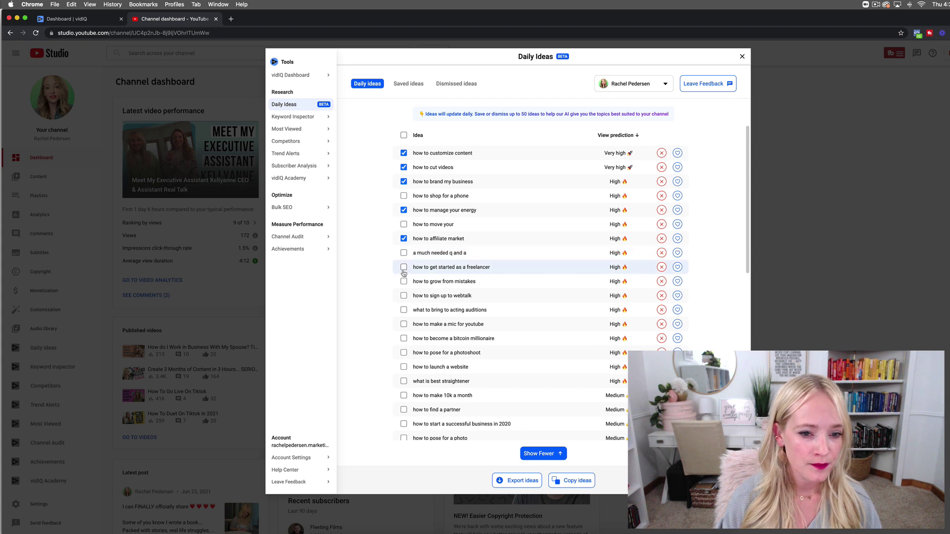
{"action": "left_click", "coordinate": [403, 268]}
{"action": "left_click", "coordinate": [404, 282]}
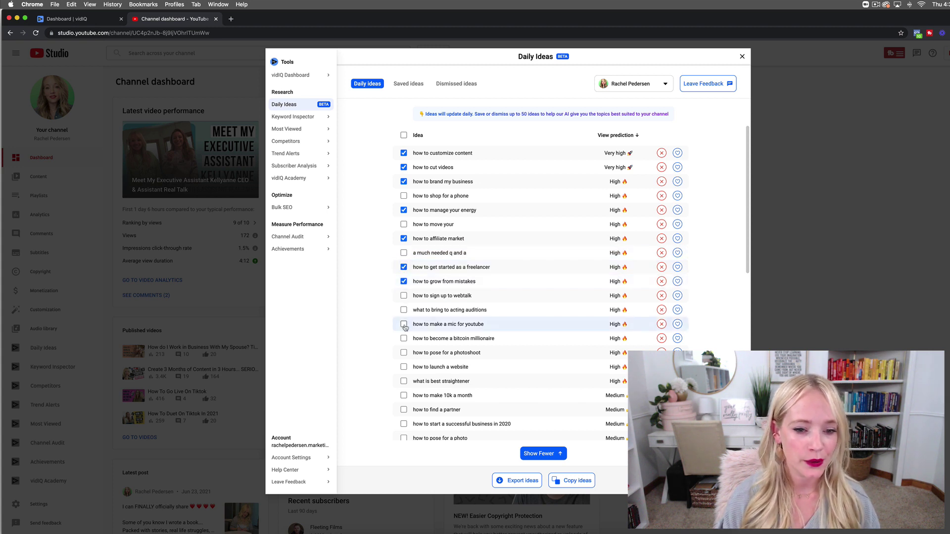
{"action": "left_click", "coordinate": [404, 367]}
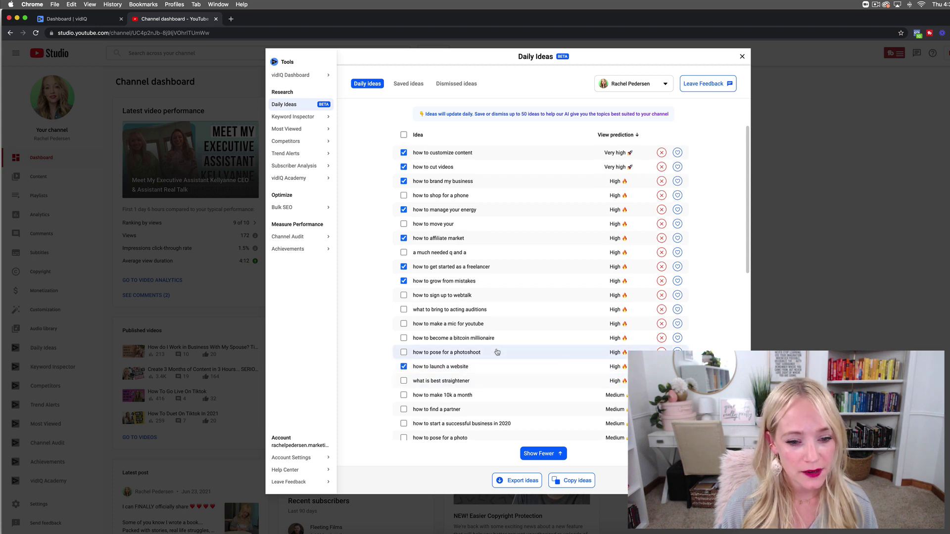
Step: Tick more ideas further down, including how to make 10k a month and passive income how to, then view Achievements
{"action": "scroll", "coordinate": [404, 356], "scroll_direction": "down", "scroll_amount": 2}
{"action": "left_click", "coordinate": [404, 346]}
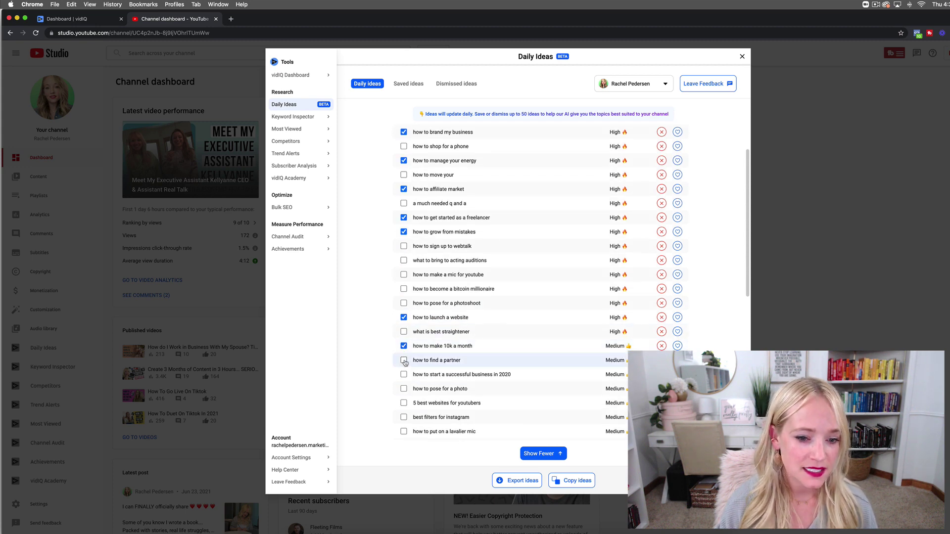
{"action": "left_click", "coordinate": [403, 361]}
{"action": "left_click", "coordinate": [404, 375]}
{"action": "scroll", "coordinate": [493, 348], "scroll_direction": "down", "scroll_amount": 4}
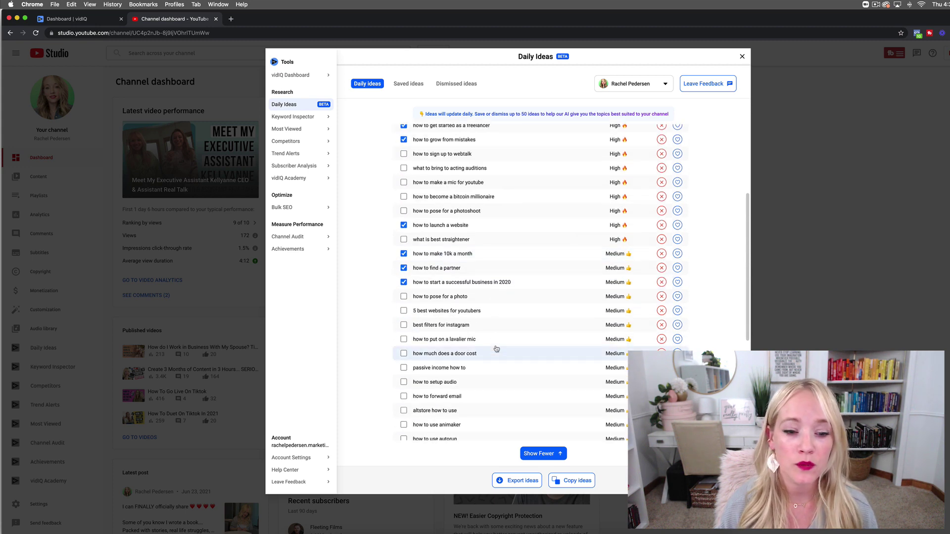
{"action": "left_click", "coordinate": [404, 312]}
{"action": "left_click", "coordinate": [404, 326]}
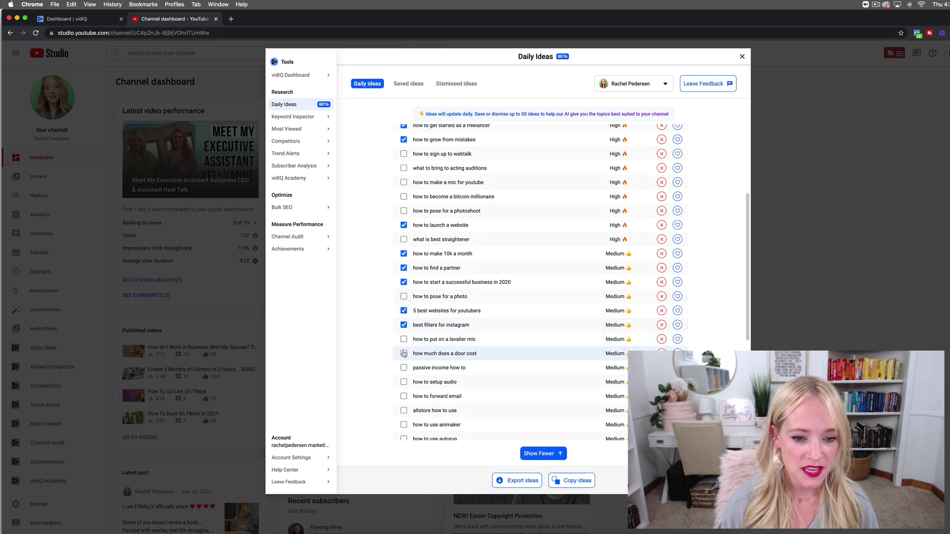
{"action": "left_click", "coordinate": [404, 368]}
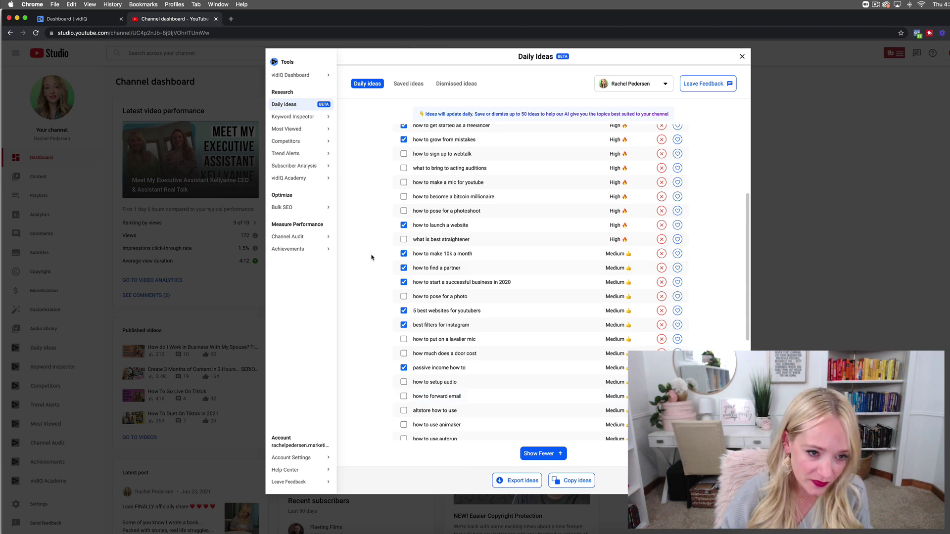
{"action": "left_click", "coordinate": [321, 249]}
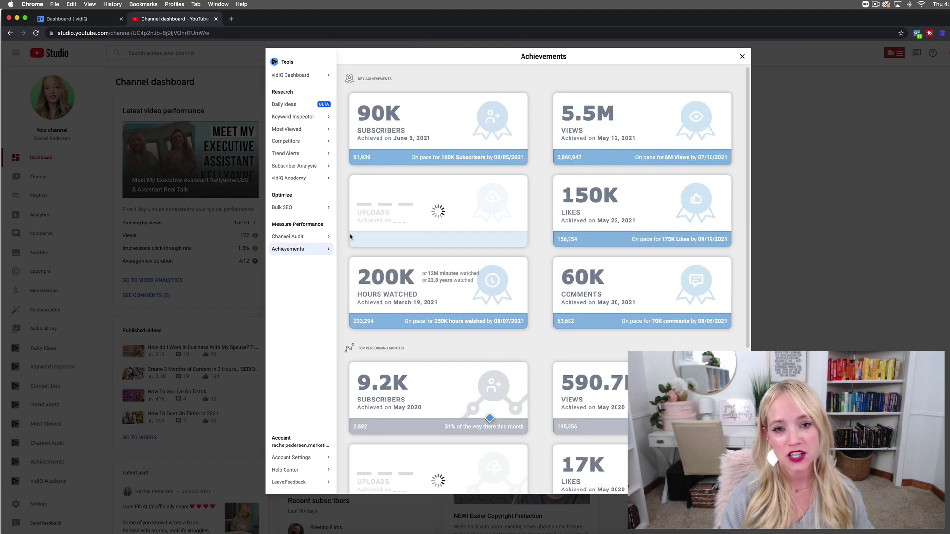
Step: Return to the Channel Audit showing -6.0% views, +6.2% subscribers and +4.3% watch time
{"action": "left_click", "coordinate": [315, 237]}
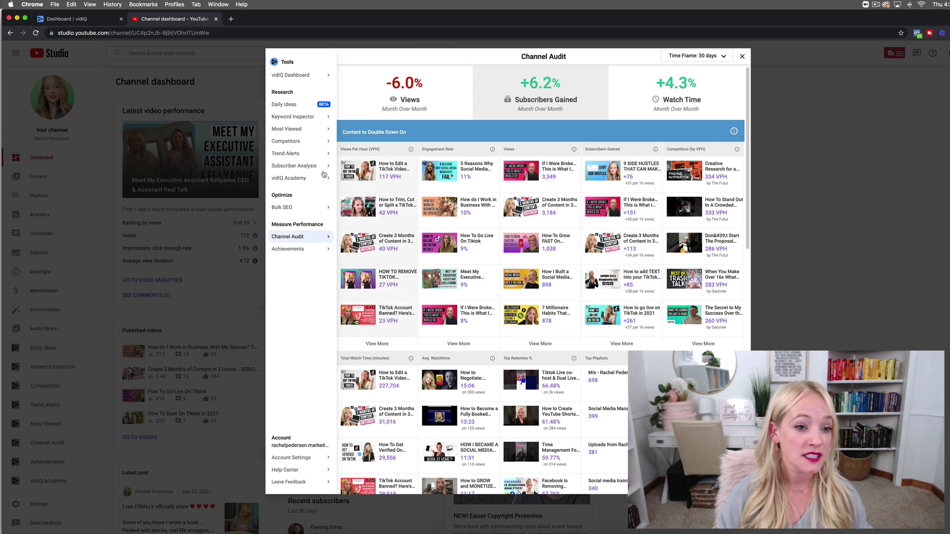
Step: Open vidIQ's web Subscriber Analysis and expand the top channels your subscribers follow
{"action": "left_click", "coordinate": [305, 167]}
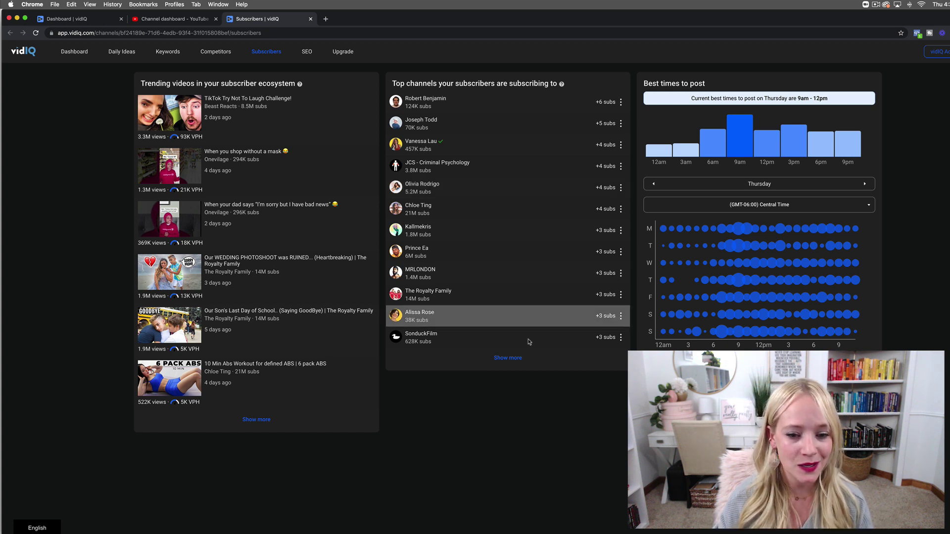
{"action": "left_click", "coordinate": [517, 360]}
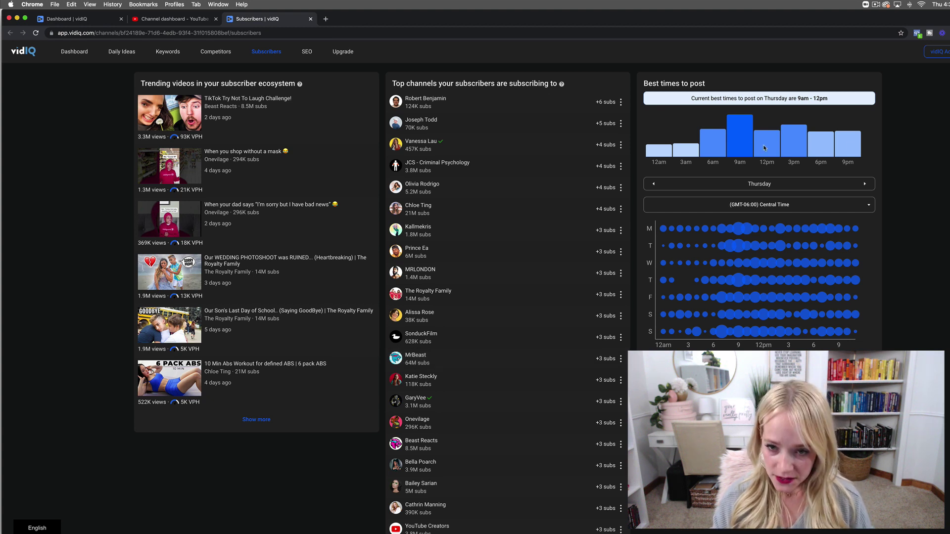
Step: Step best posting times through each day back to Thursday, then expand the trending videos list
{"action": "left_click", "coordinate": [865, 184]}
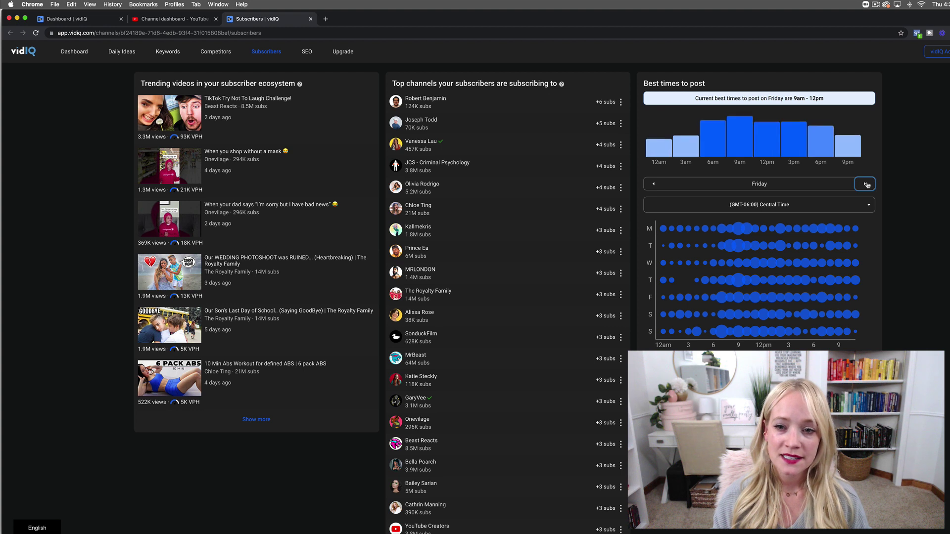
{"action": "left_click", "coordinate": [865, 184]}
{"action": "left_click", "coordinate": [865, 184]}
{"action": "left_click", "coordinate": [865, 184]}
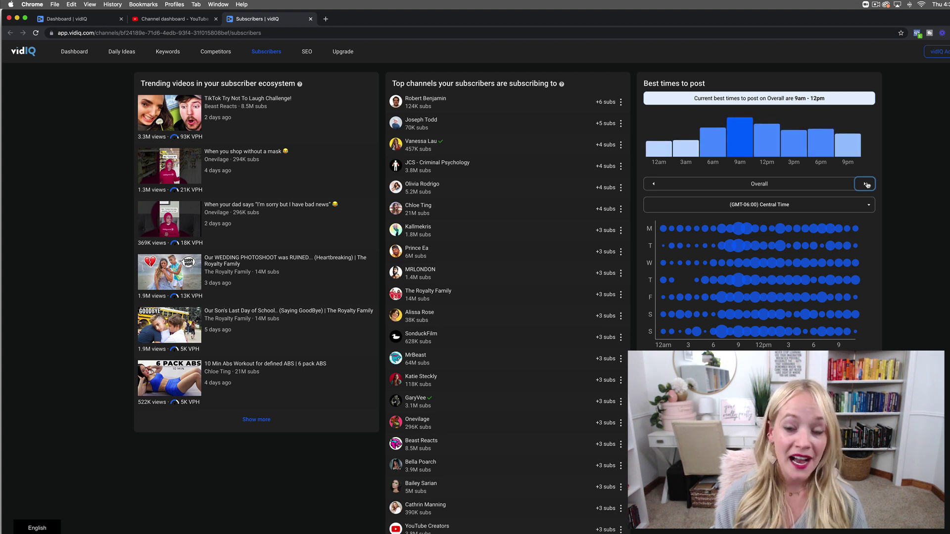
{"action": "left_click", "coordinate": [865, 184]}
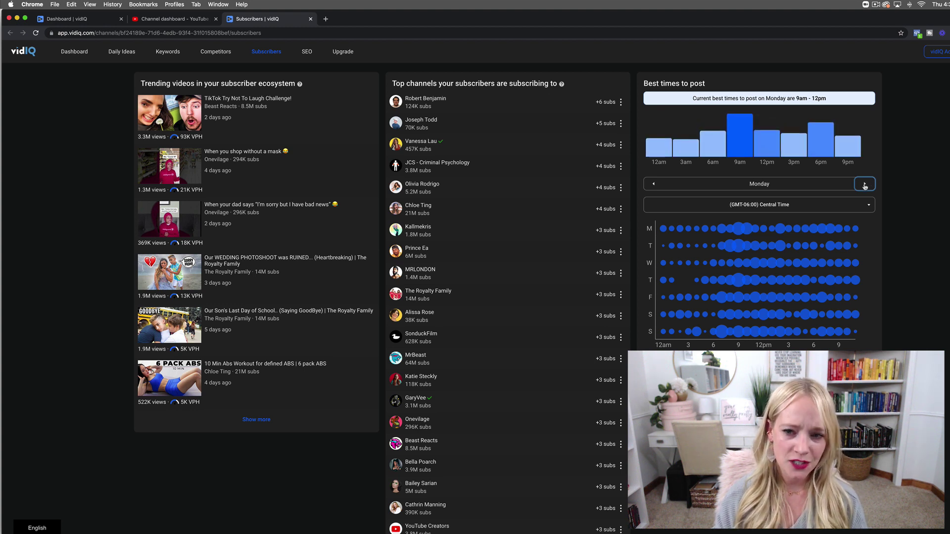
{"action": "left_click", "coordinate": [865, 184]}
{"action": "left_click", "coordinate": [865, 184]}
{"action": "left_click", "coordinate": [865, 184]}
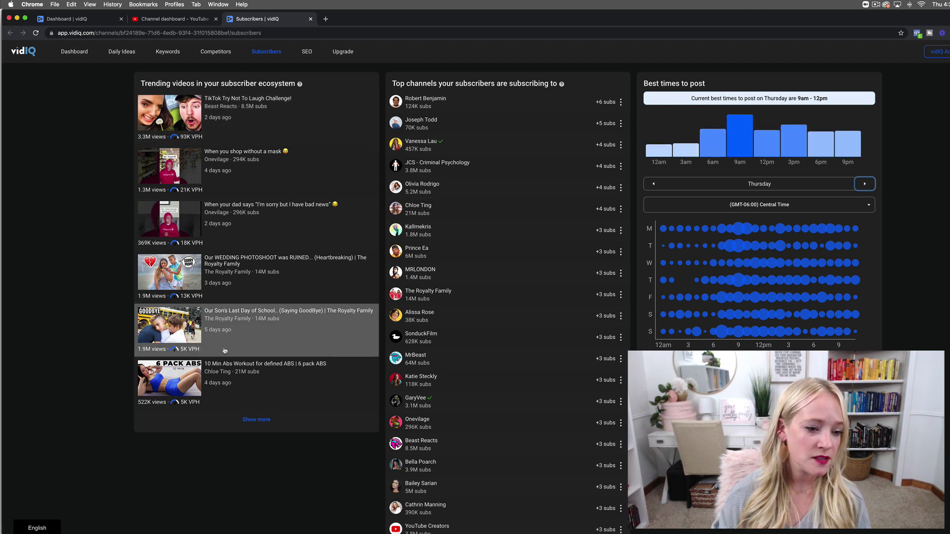
{"action": "left_click", "coordinate": [264, 420]}
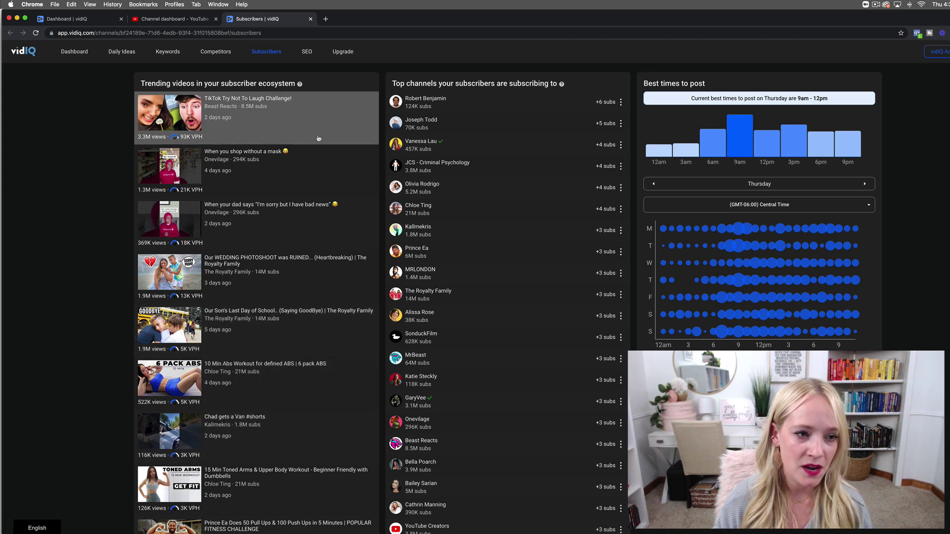
{"action": "scroll", "coordinate": [319, 138], "scroll_direction": "down", "scroll_amount": 3}
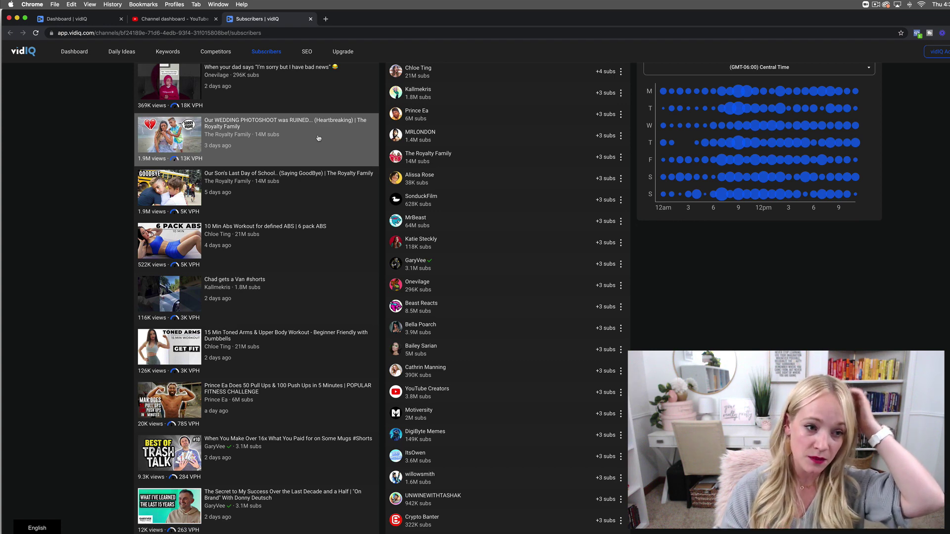
{"action": "scroll", "coordinate": [333, 169], "scroll_direction": "down", "scroll_amount": 2}
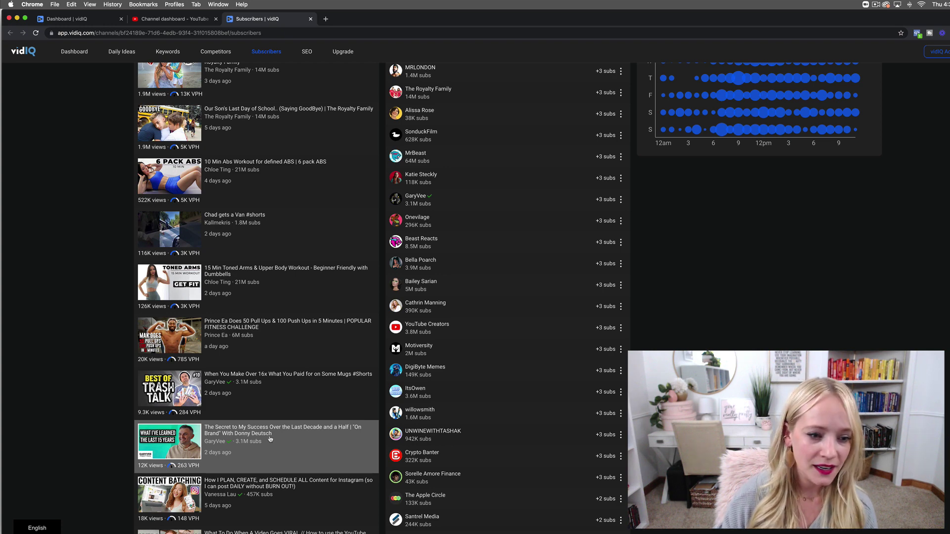
{"action": "scroll", "coordinate": [269, 439], "scroll_direction": "down", "scroll_amount": 1}
{"action": "scroll", "coordinate": [270, 439], "scroll_direction": "up", "scroll_amount": 6}
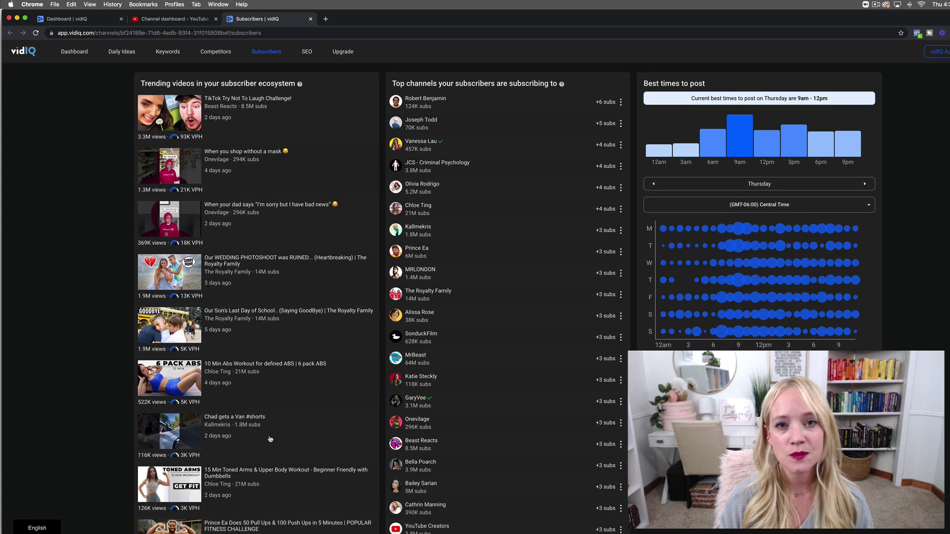